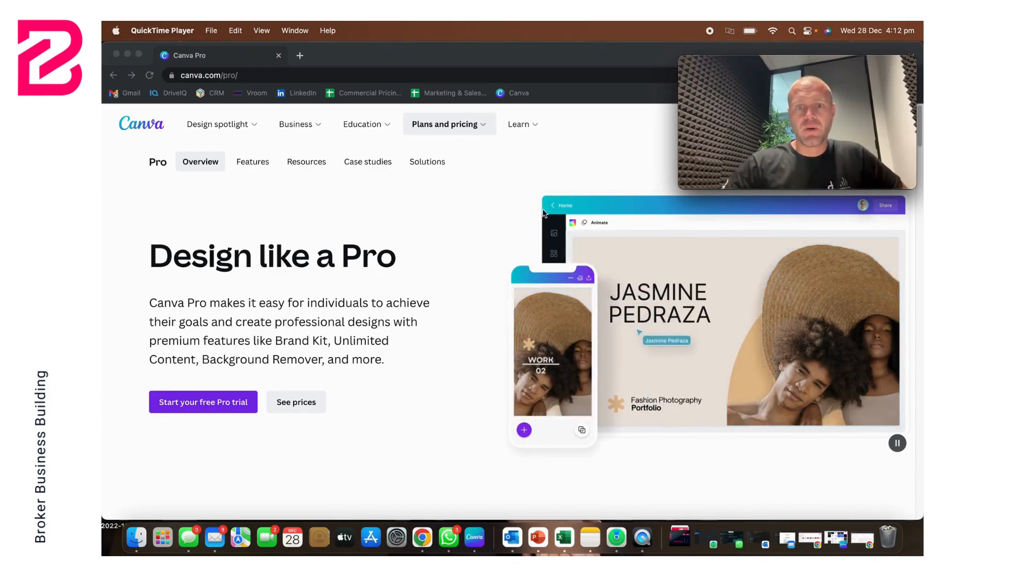
Step: Review the Canva Pro overview page, from the introduction through the sample designs to the Turn your ideas into reality section
scroll(550, 211, down, 1)
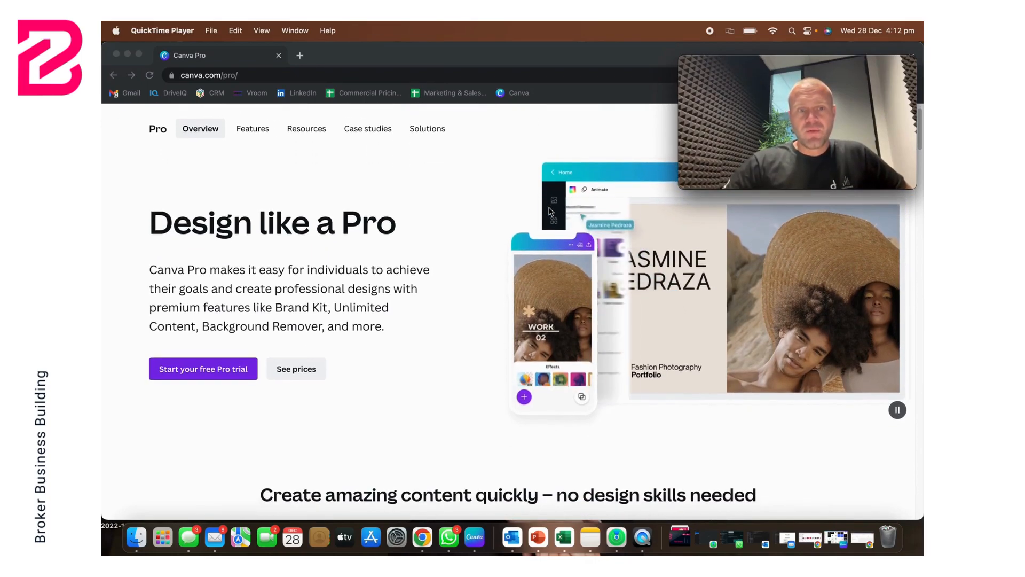
scroll(551, 211, down, 2)
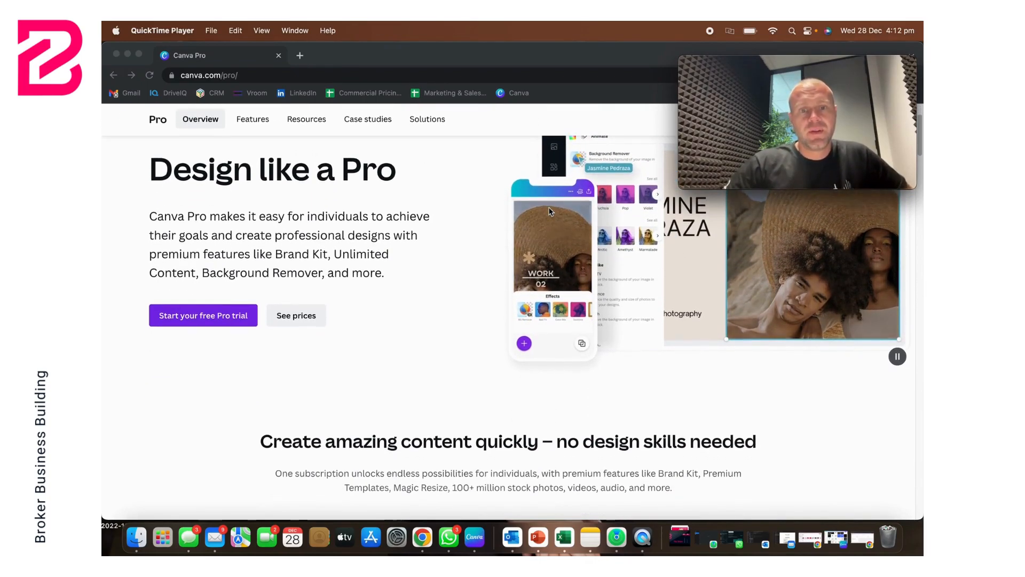
scroll(549, 211, down, 1)
scroll(550, 211, down, 3)
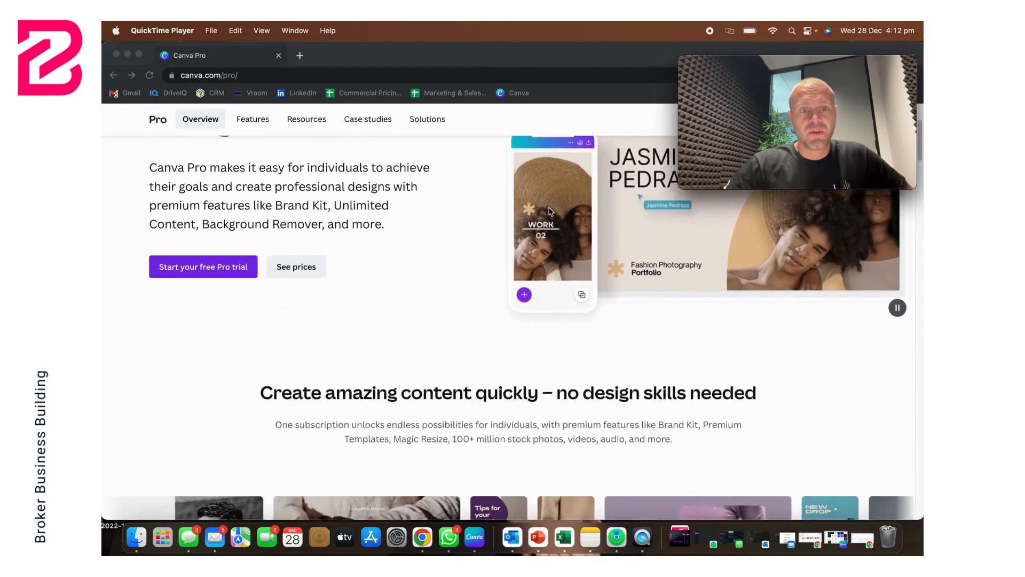
scroll(549, 211, down, 4)
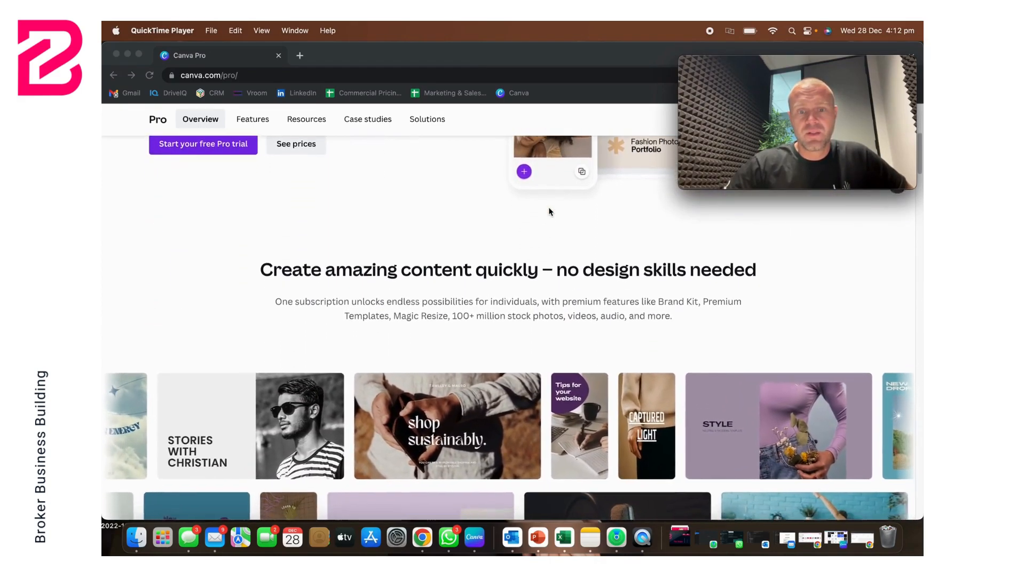
scroll(549, 211, down, 6)
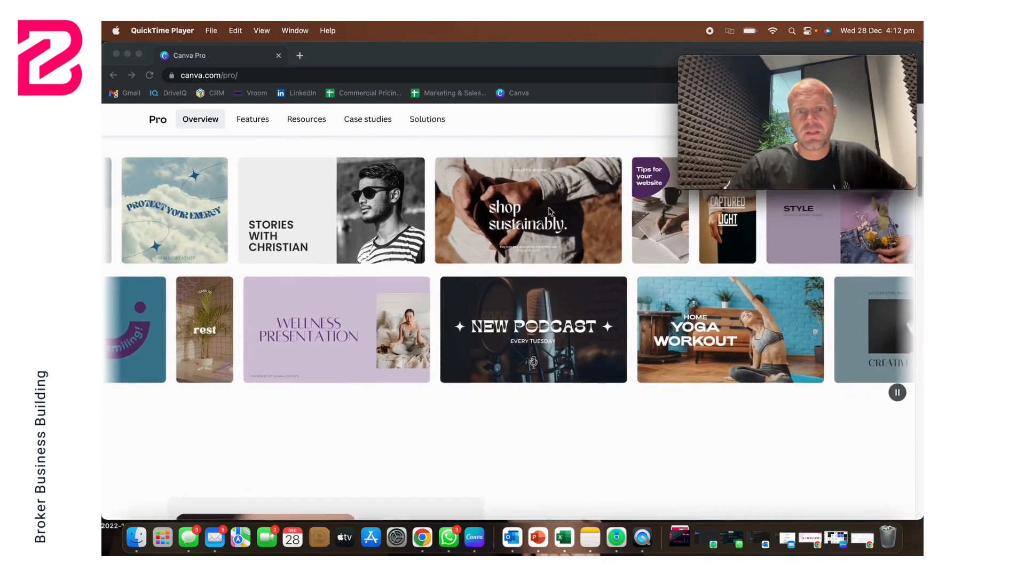
scroll(549, 211, down, 10)
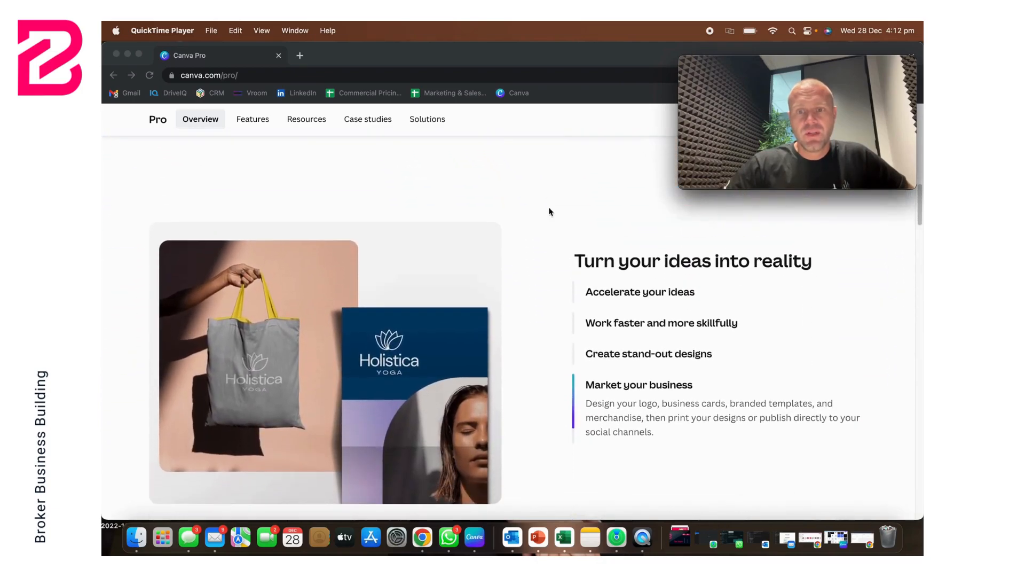
Step: Compare the monthly prices and feature lists of the Canva Free and Canva Pro plans
scroll(549, 211, down, 8)
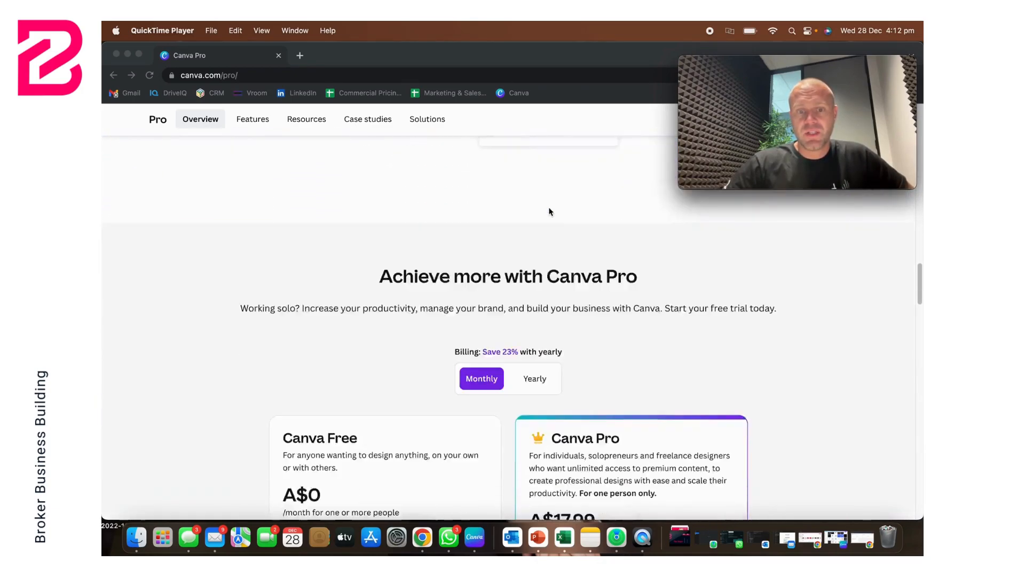
scroll(549, 211, down, 1)
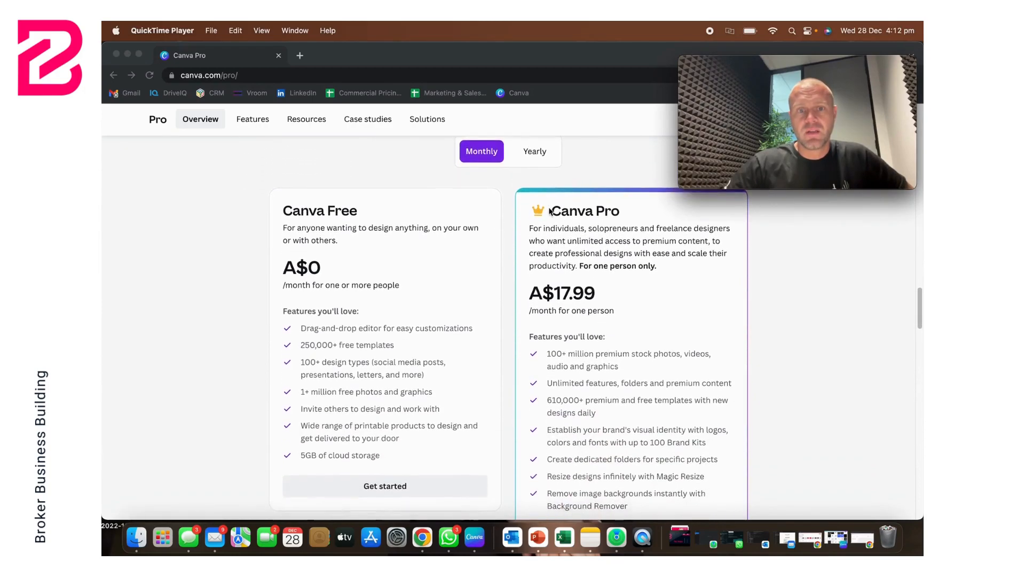
scroll(548, 211, down, 1)
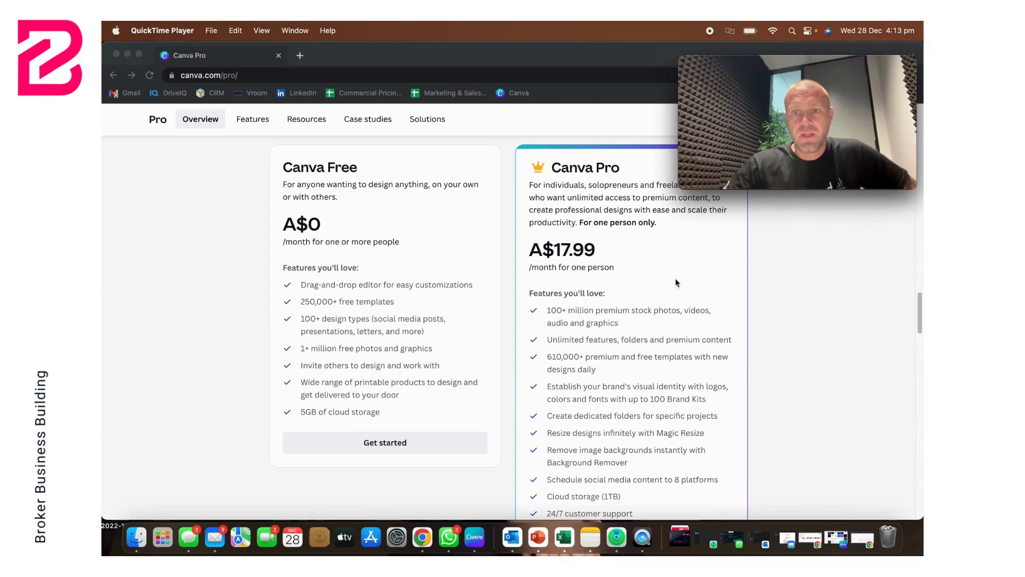
scroll(675, 280, up, 2)
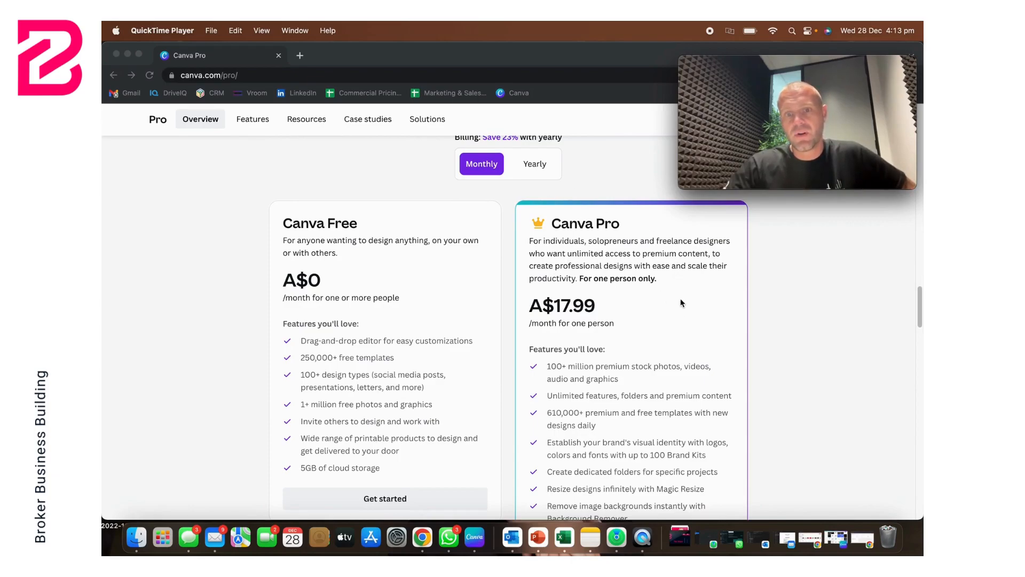
scroll(681, 302, down, 4)
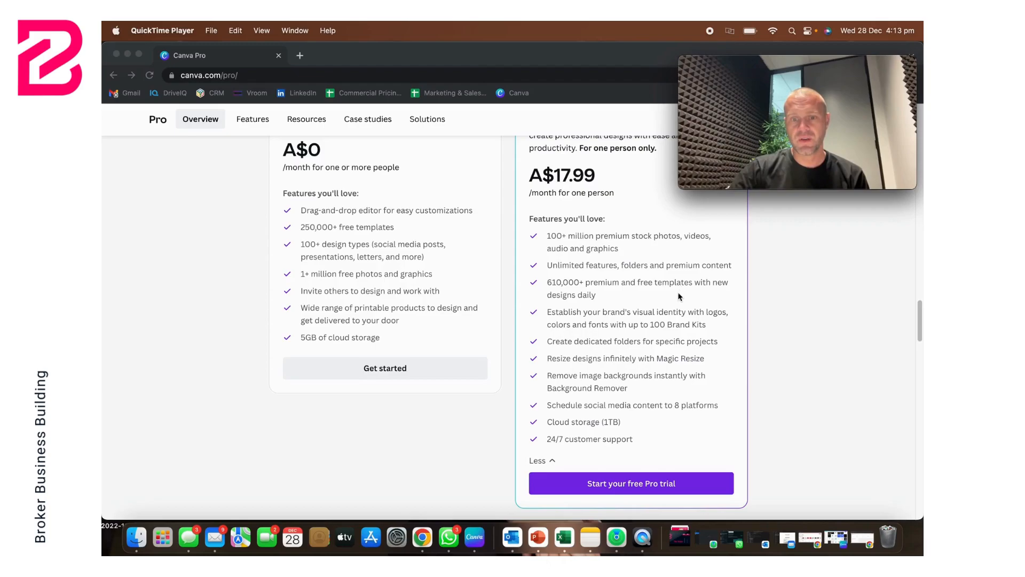
scroll(635, 271, up, 1)
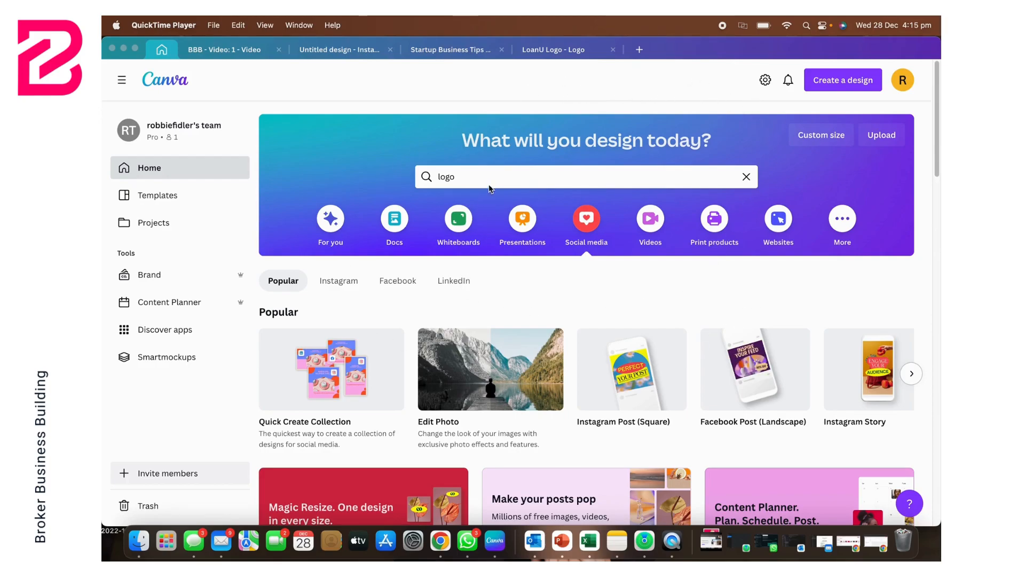
Step: Show the For you suggestions on the home page and browse the suggested design types as far as Logo and Postcard
click(519, 174)
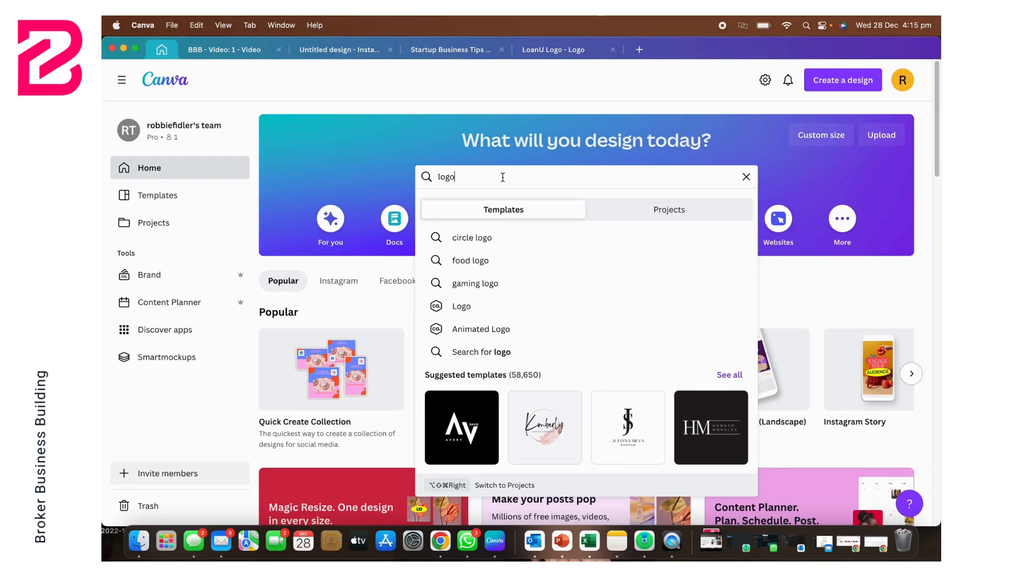
click(403, 110)
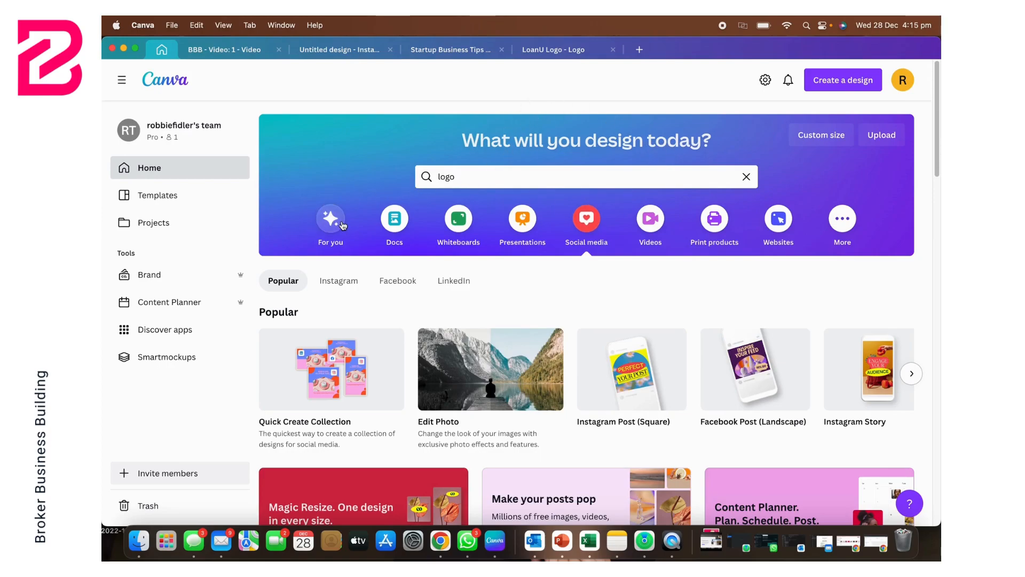
click(322, 219)
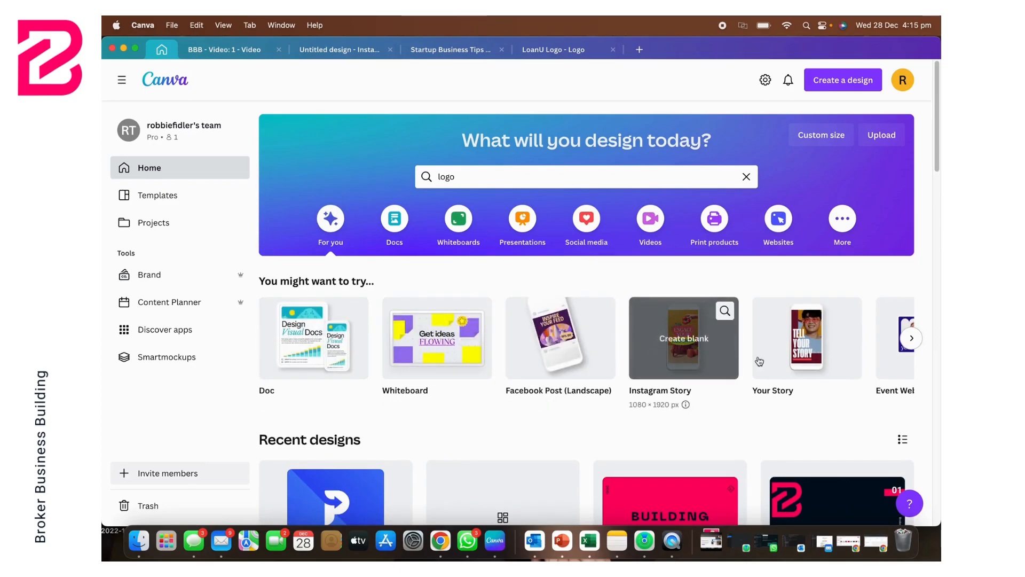
click(917, 340)
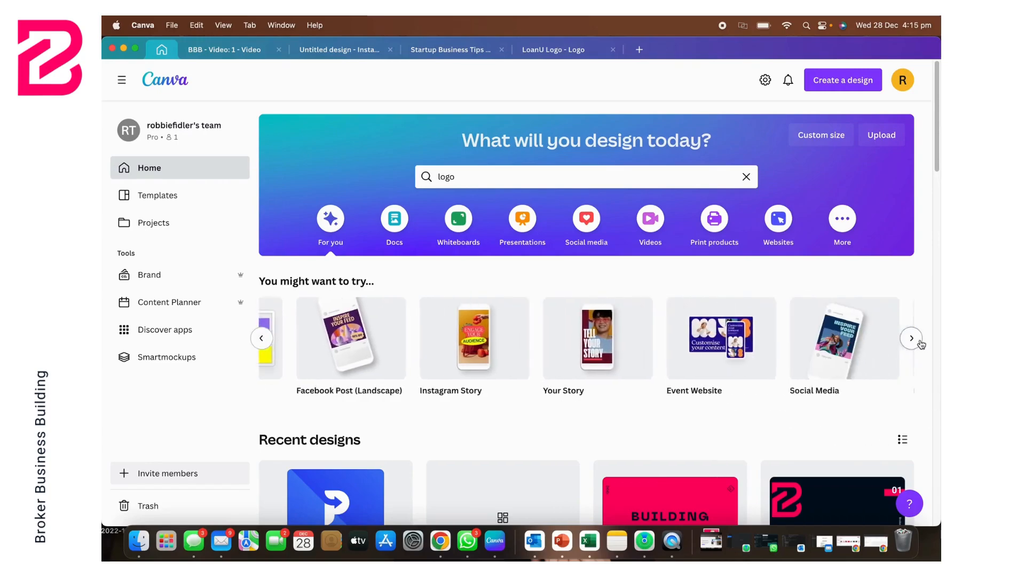
click(917, 341)
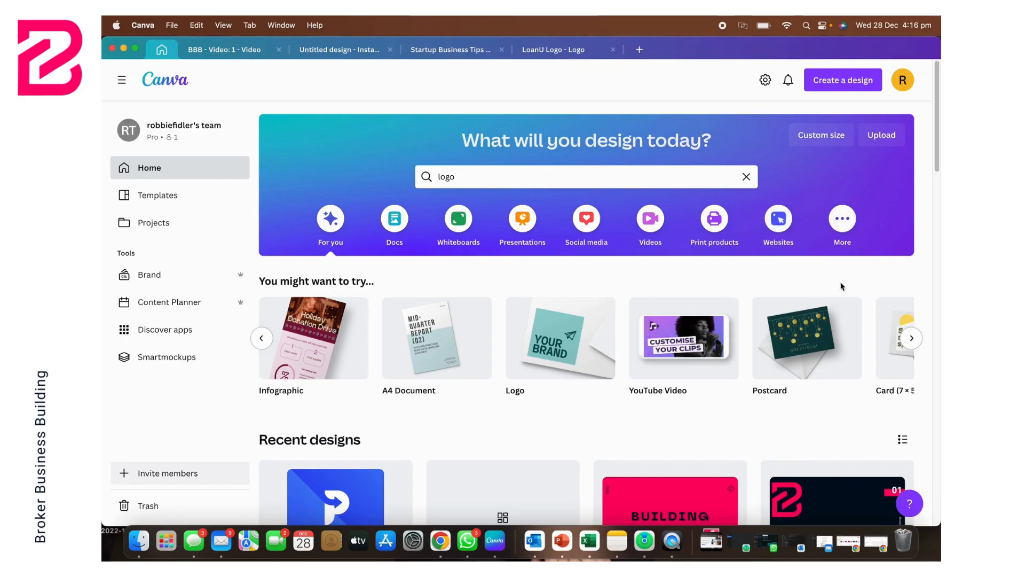
Step: Search the templates for "logo" and dismiss the search suggestions
click(604, 180)
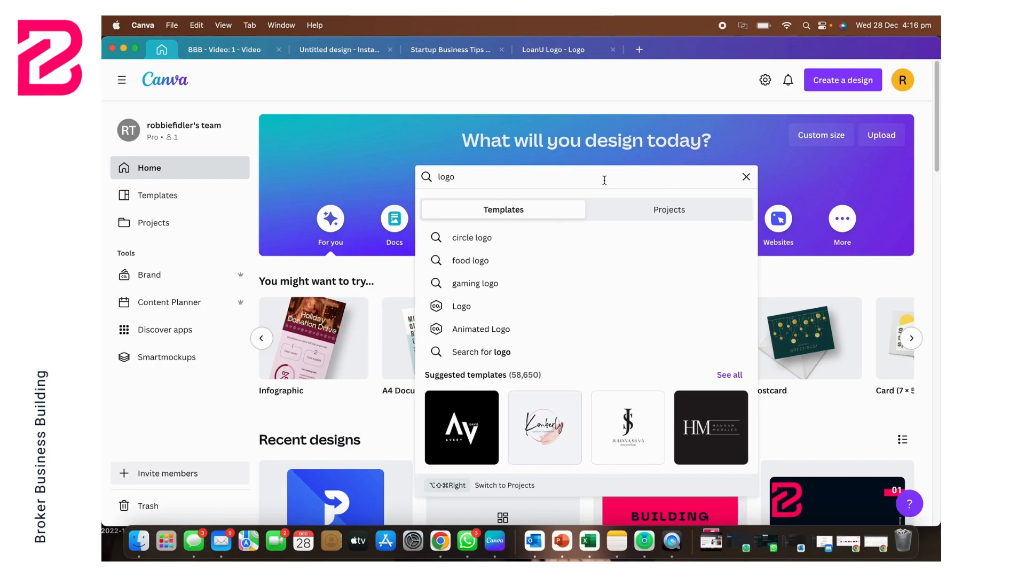
key(Return)
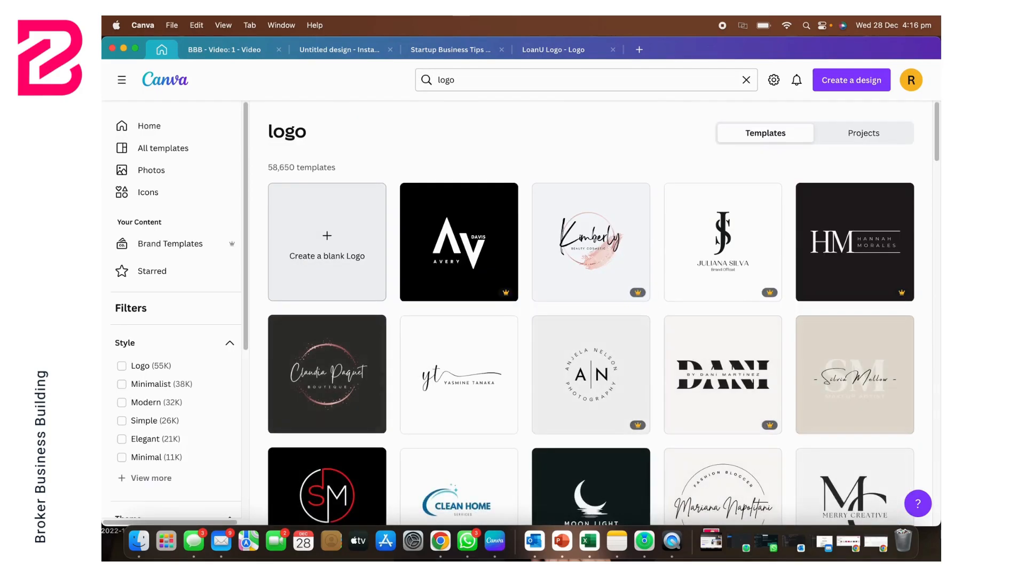
click(536, 79)
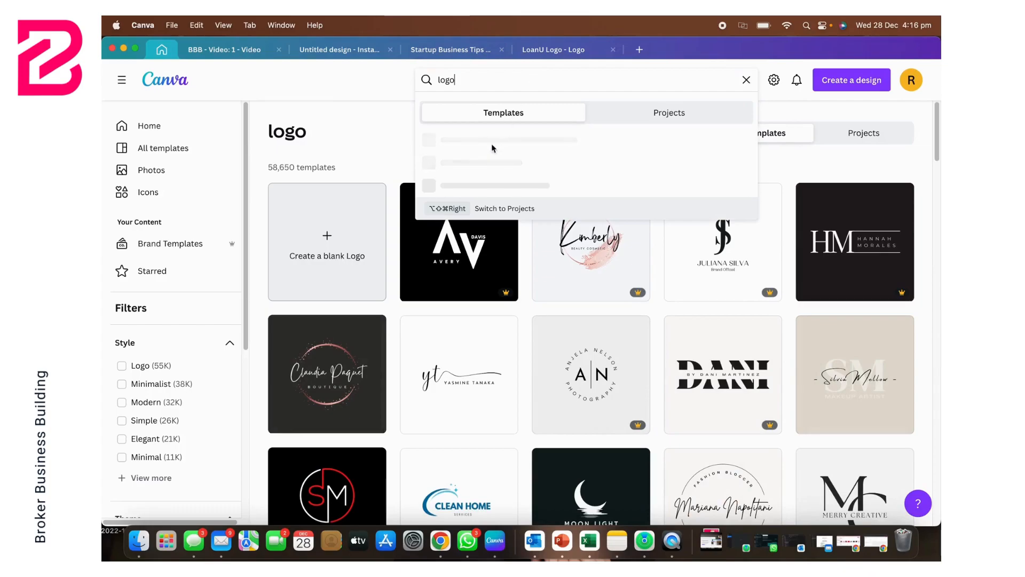
click(373, 107)
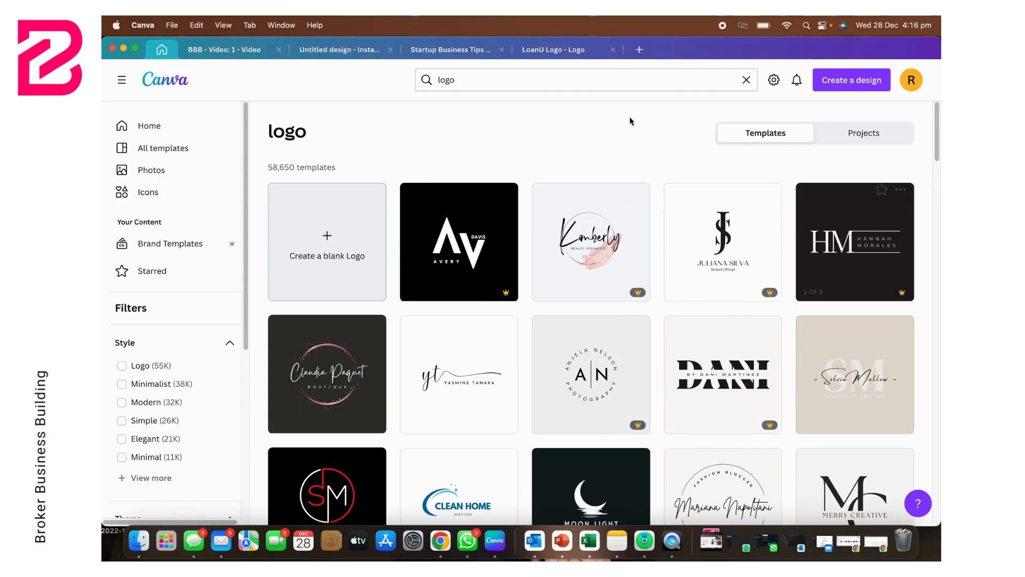
Step: Browse the logo template results for design ideas
scroll(573, 188, down, 5)
scroll(573, 188, down, 5)
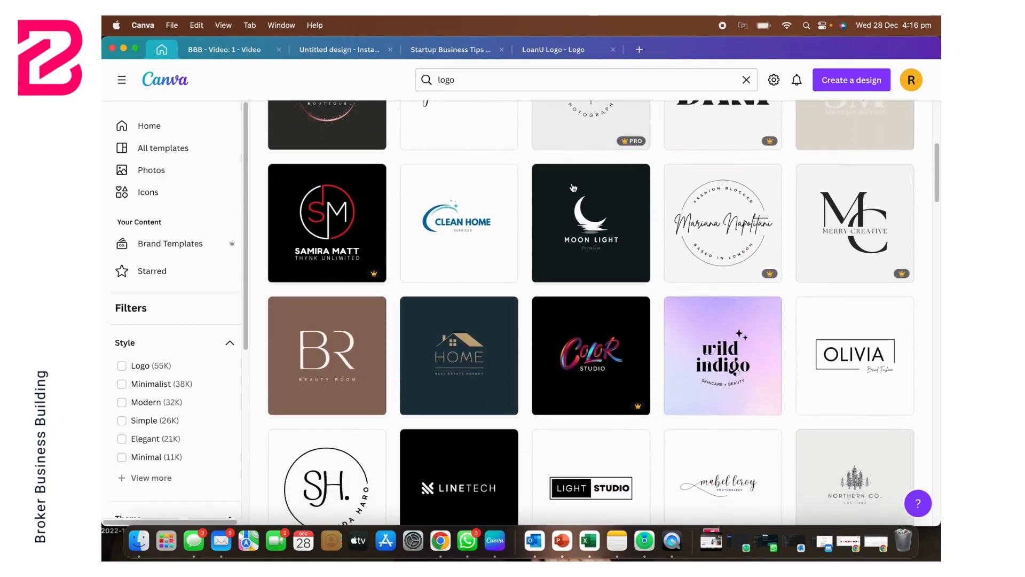
scroll(573, 187, down, 3)
scroll(573, 187, down, 5)
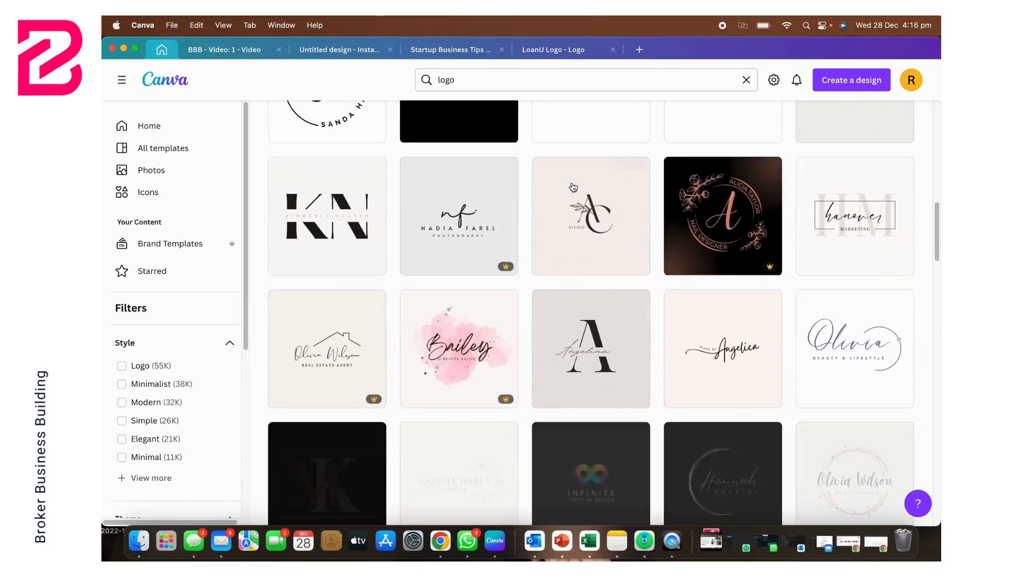
scroll(574, 163, down, 5)
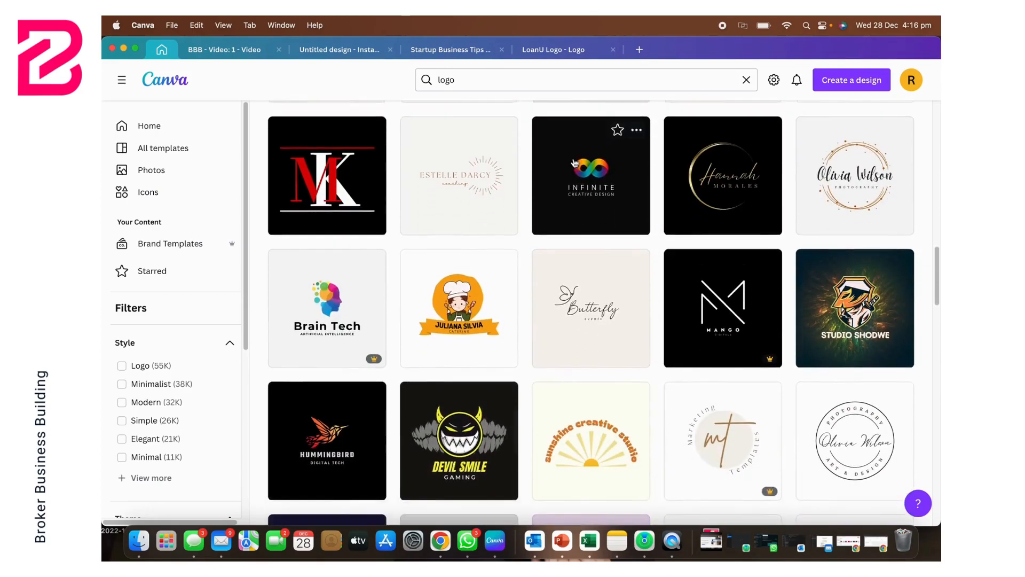
scroll(575, 163, up, 15)
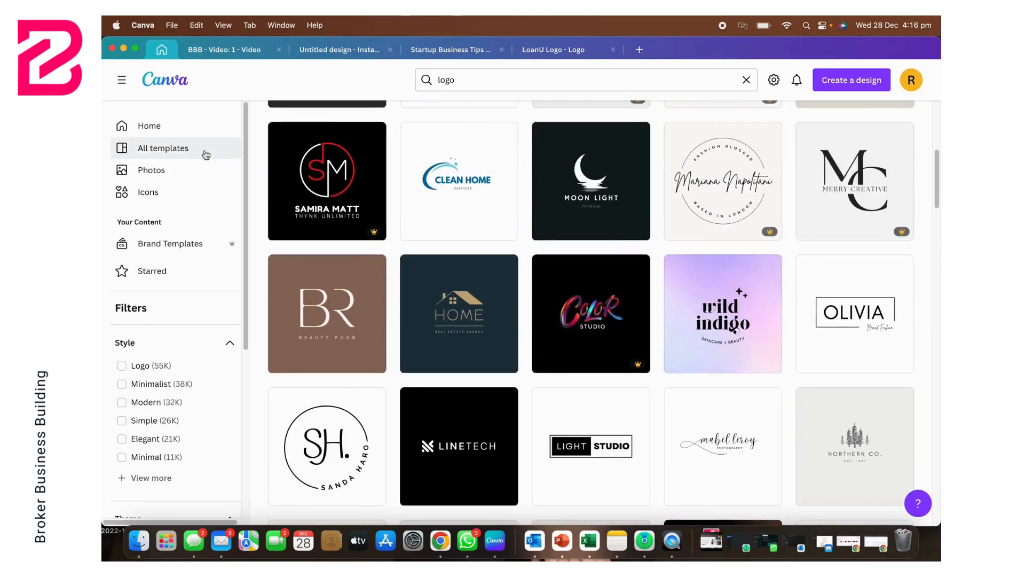
Step: Switch to the open LoanU Logo design and review both of its pages and the recently used logo templates
click(554, 50)
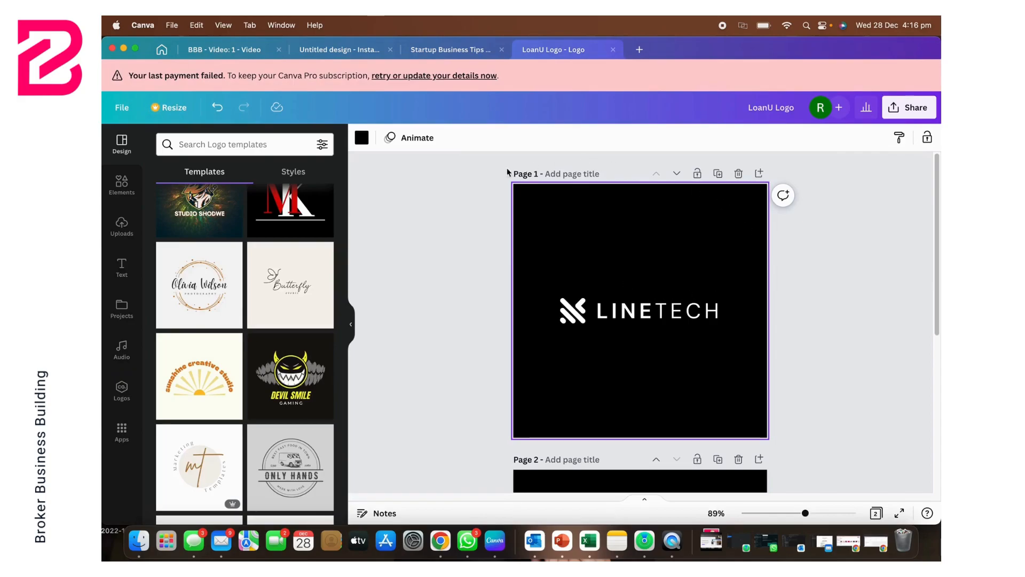
scroll(568, 246, down, 10)
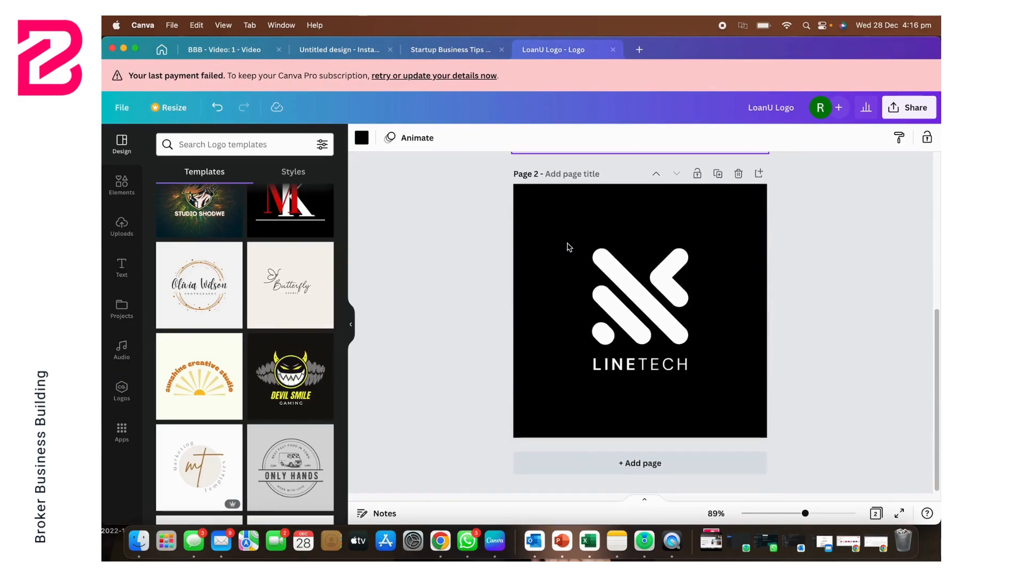
scroll(568, 245, up, 10)
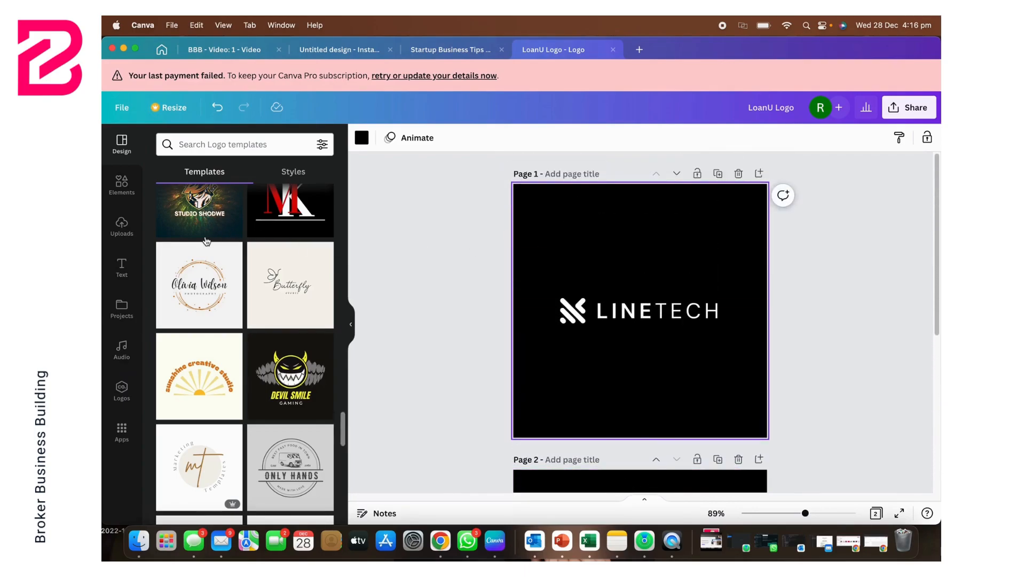
scroll(206, 241, up, 15)
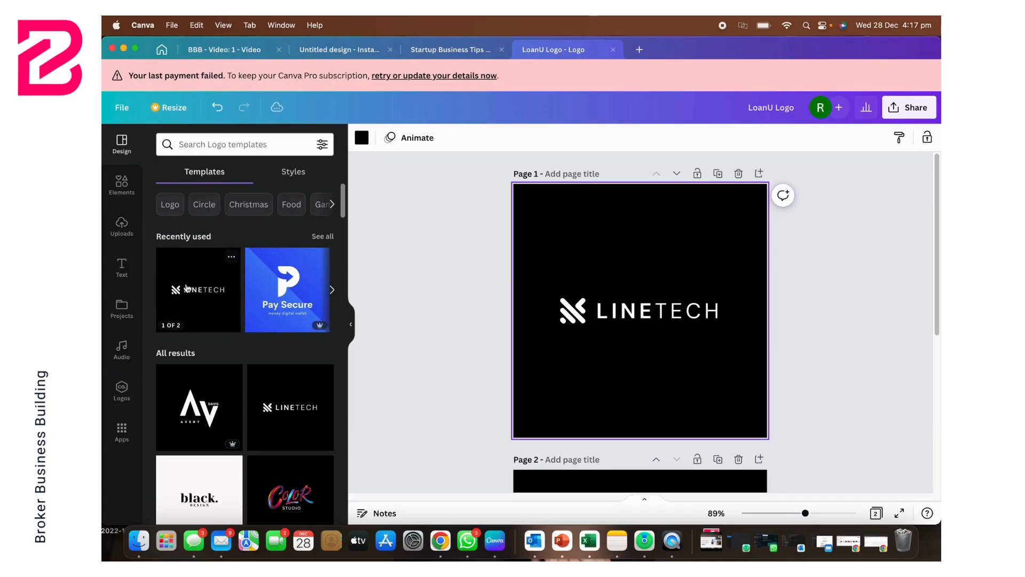
click(331, 292)
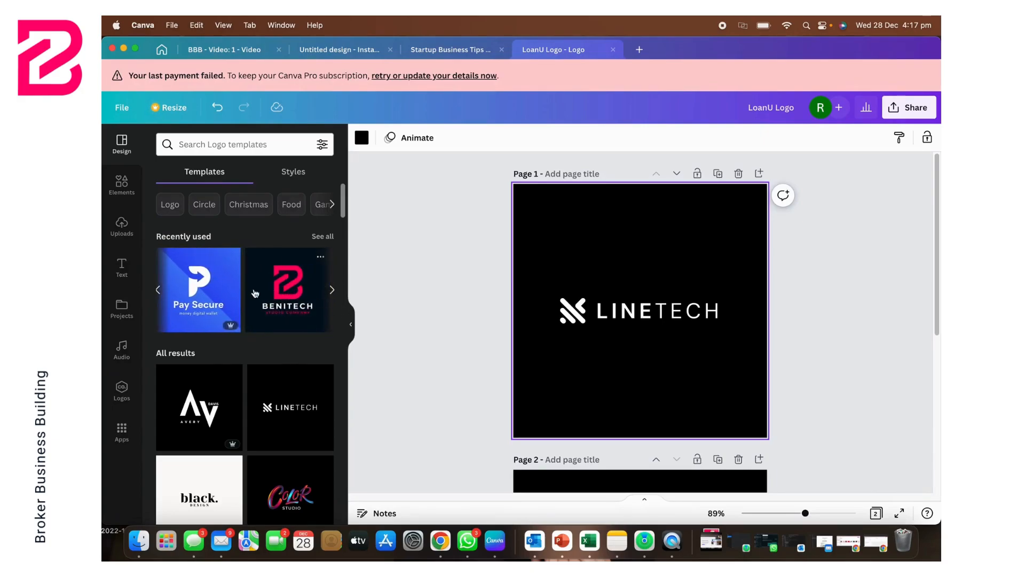
click(159, 291)
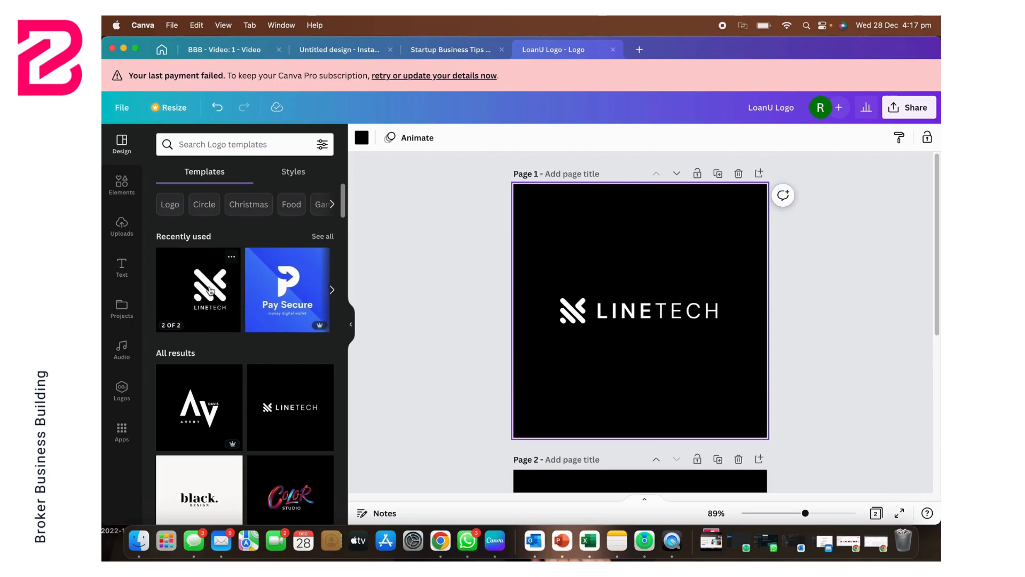
Step: Replace the LINETECH text on page 1 with "LOANU"
click(629, 313)
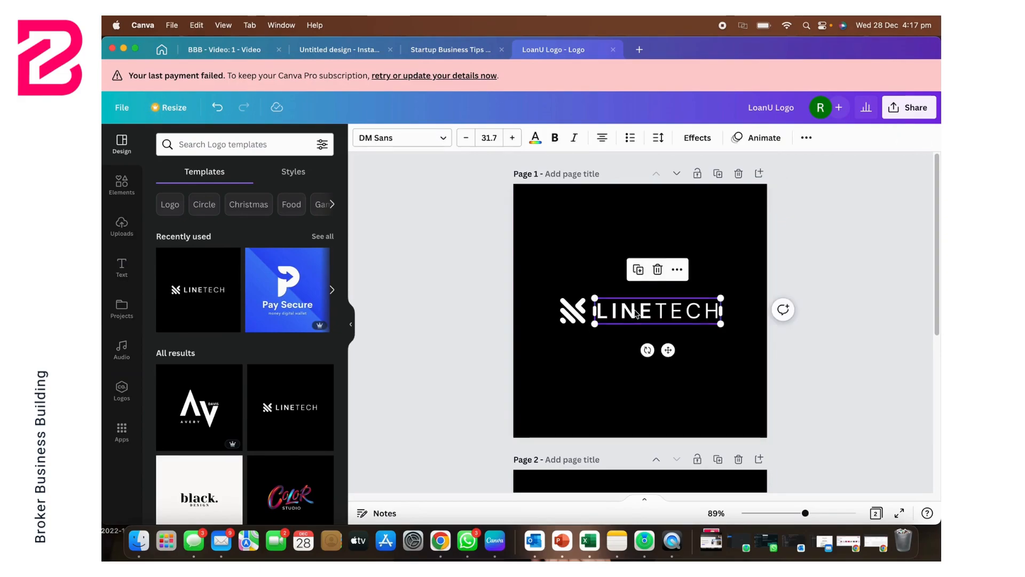
double_click(677, 316)
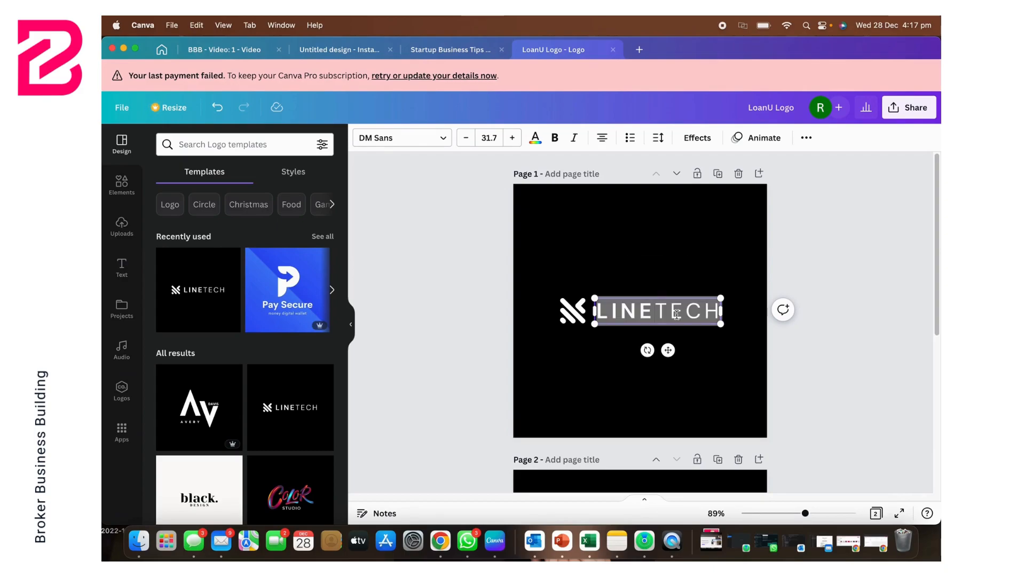
text(LO)
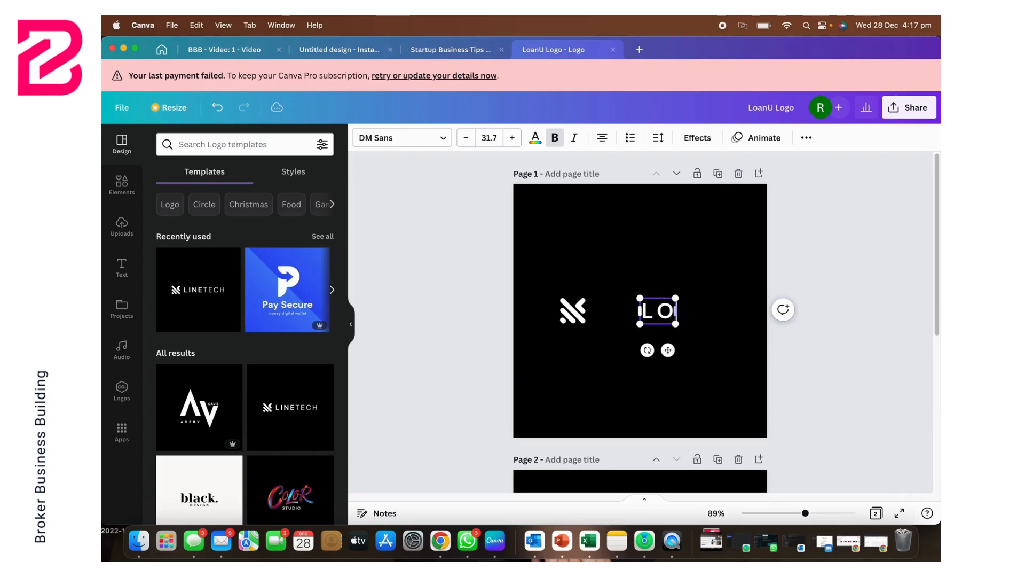
text(ANU)
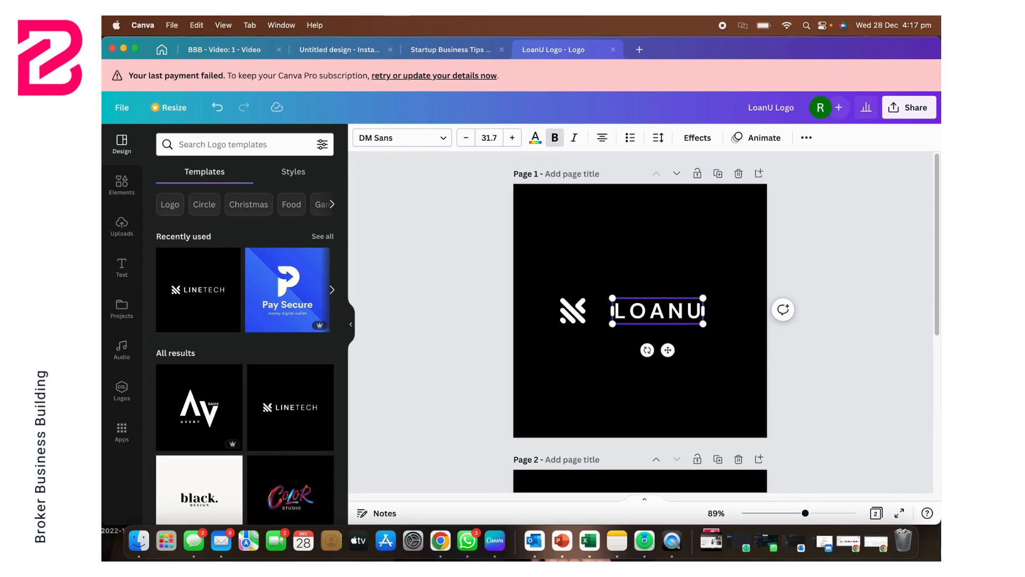
text(.COM.AU)
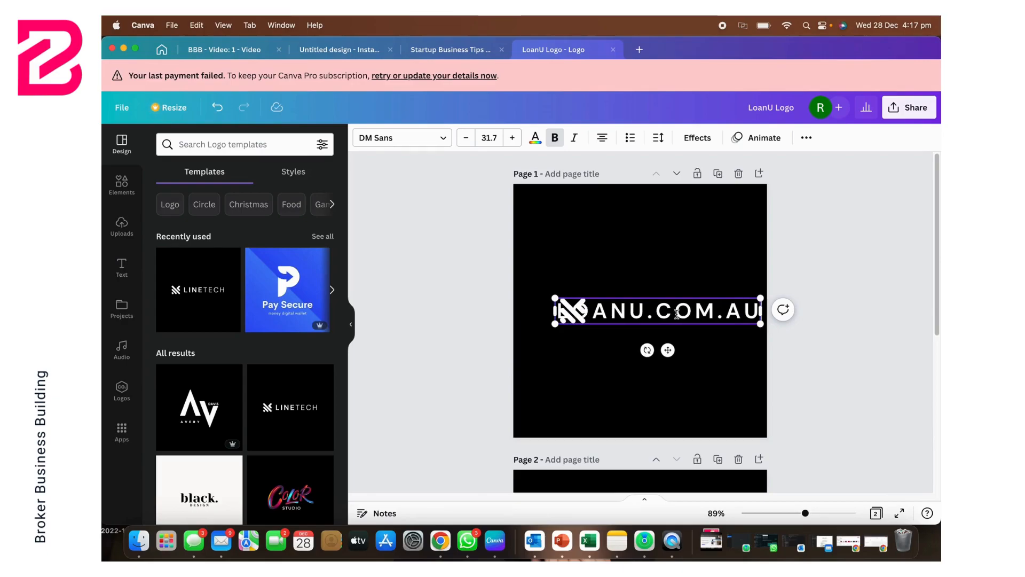
Step: Extend the page 1 text to "LOANU.COM.AU" and reduce its font size to 25.7
triple_click(667, 311)
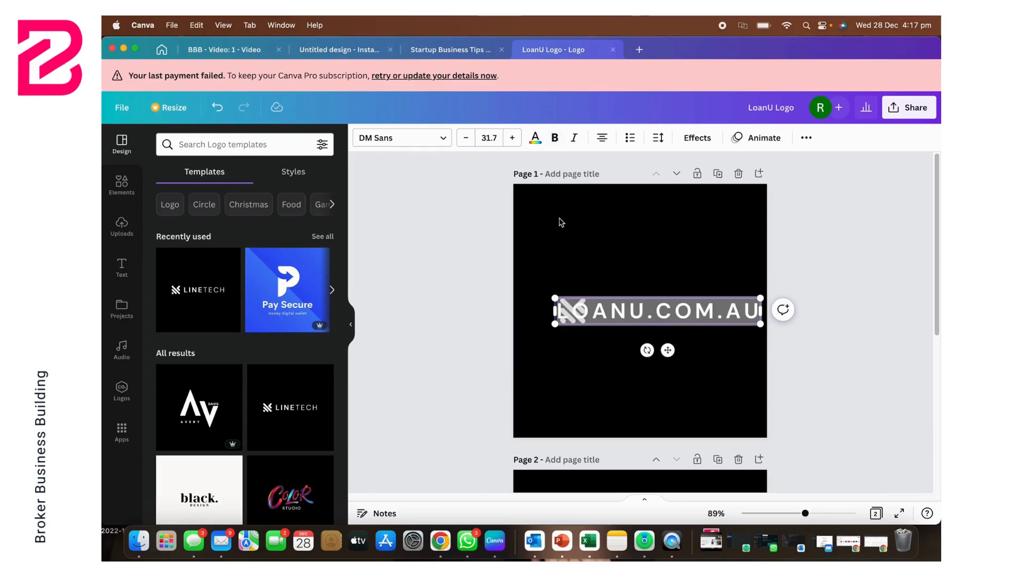
click(467, 140)
click(467, 140)
click(467, 140)
click(467, 140)
click(467, 140)
click(466, 140)
Step: Move the LOANU.COM.AU text clear of the icon and centre the two together across page 1
click(693, 299)
drag(693, 296, 714, 300)
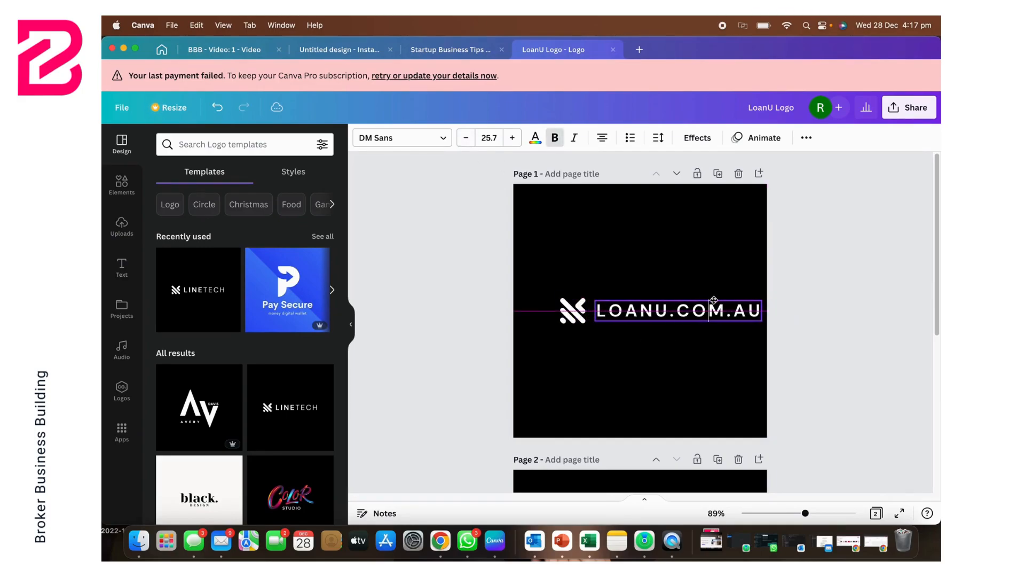
mouse_move(714, 300)
mouse_down()
mouse_move(714, 337)
mouse_move(713, 298)
mouse_up()
drag(533, 263, 844, 396)
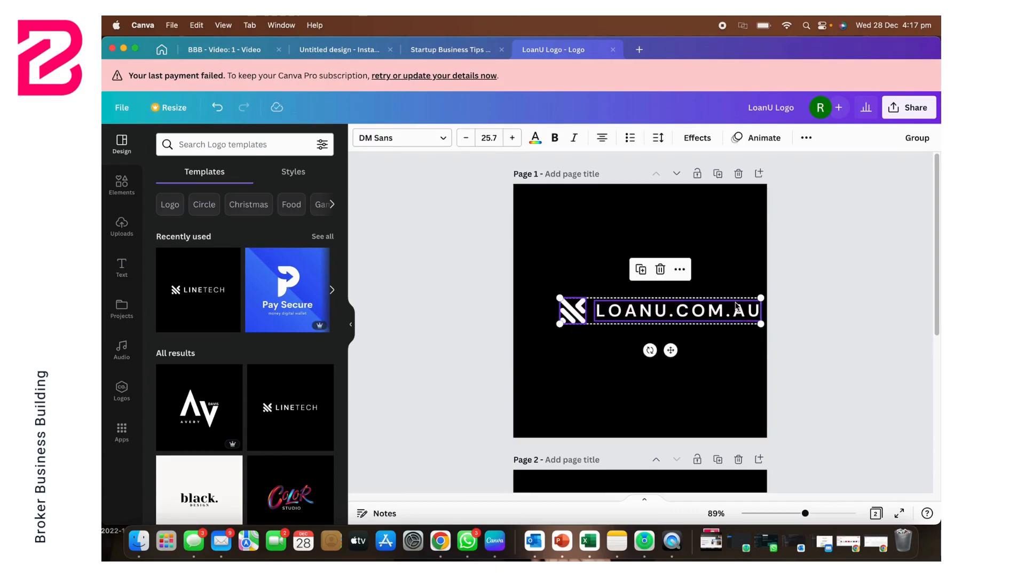
drag(735, 305, 720, 302)
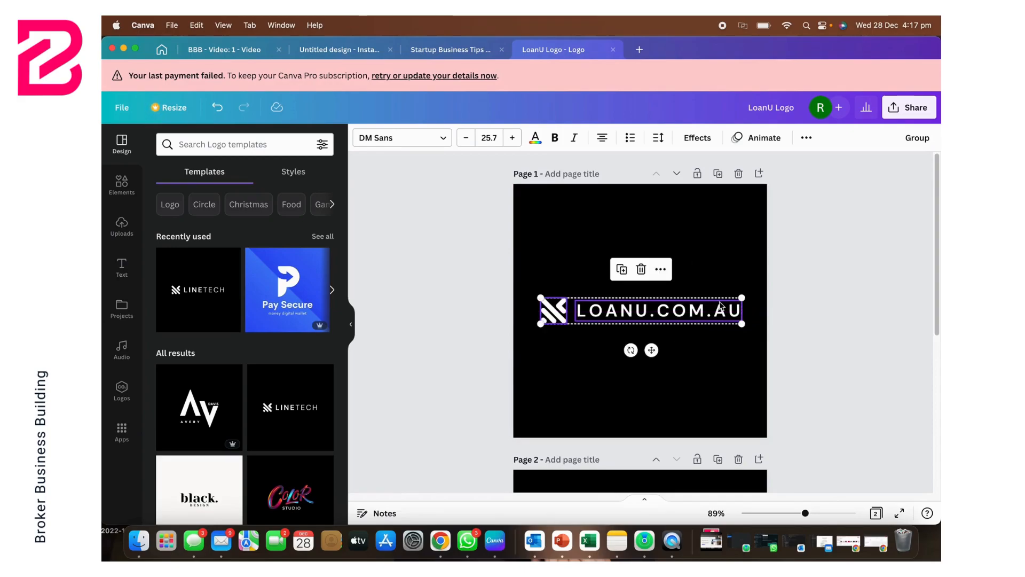
click(820, 292)
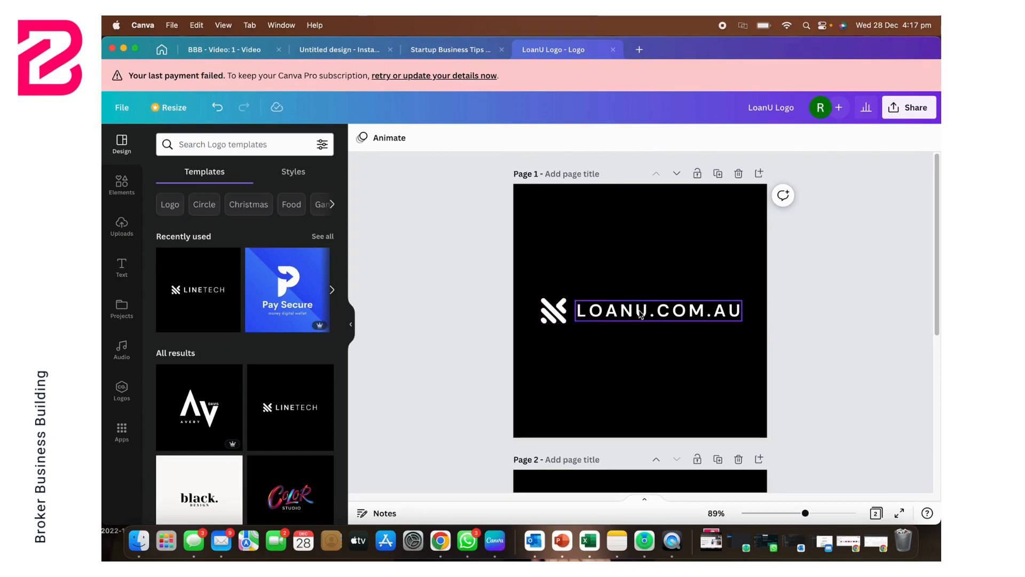
Step: Replace the LOANU.COM.AU text on page 1 with "LOANU"
click(688, 315)
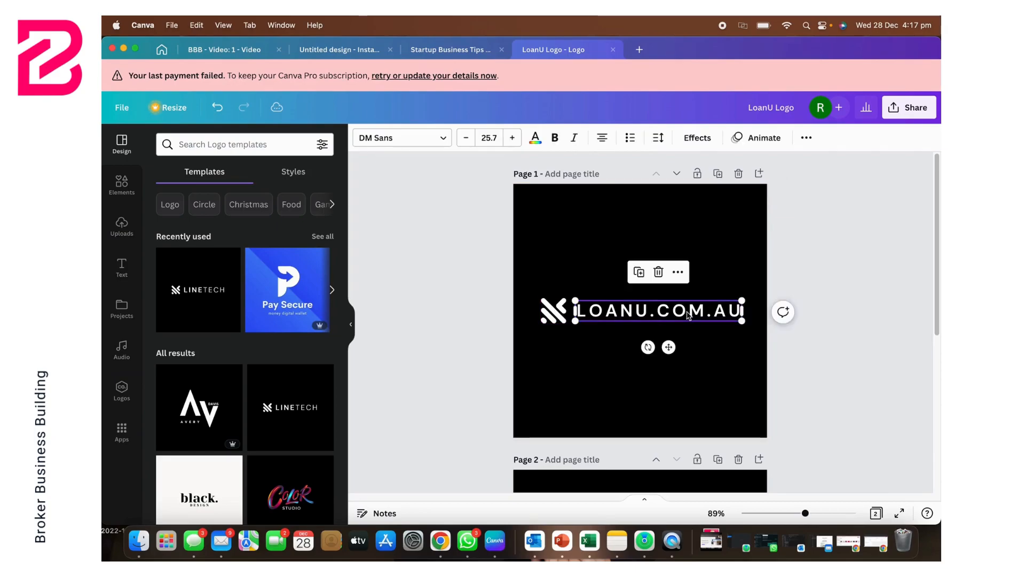
click(655, 313)
key(BackSpace)
key(BackSpace)
key(BackSpace)
key(BackSpace)
key(BackSpace)
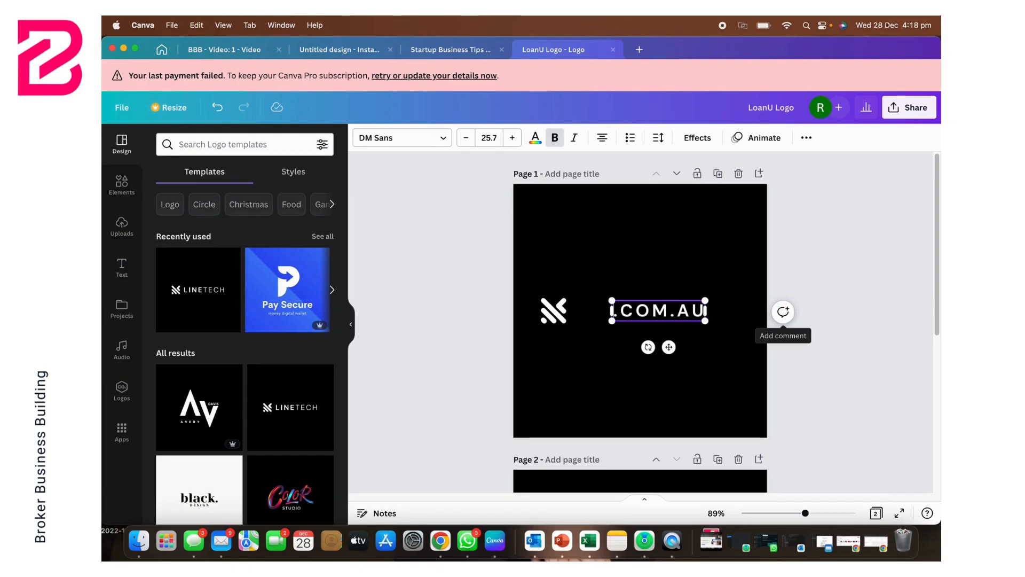
key(shift+Right)
key(shift+Right)
key(shift+Right)
key(shift+Right)
key(shift+Right)
key(shift+Right)
key(shift+Right)
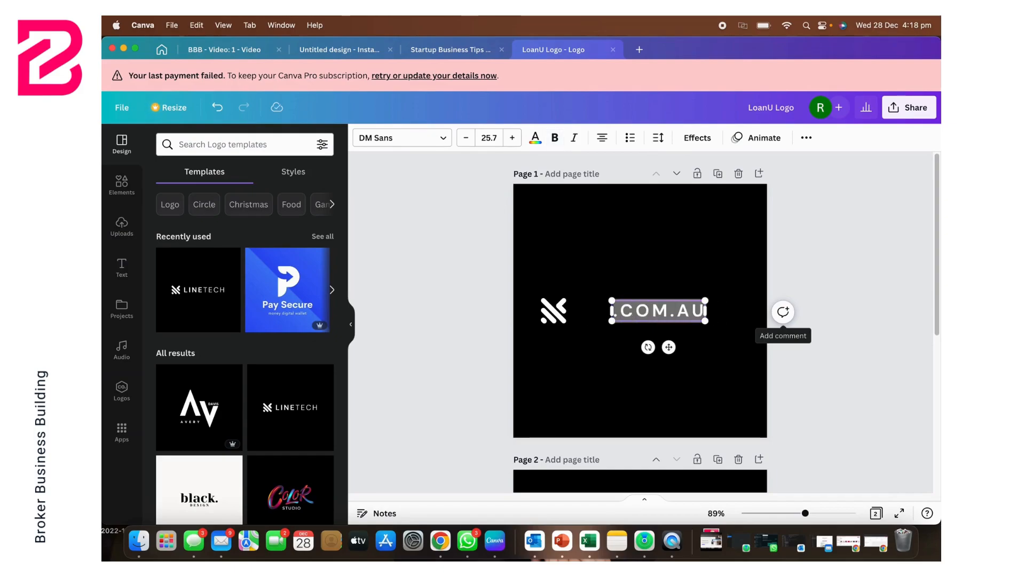
text(LOANU)
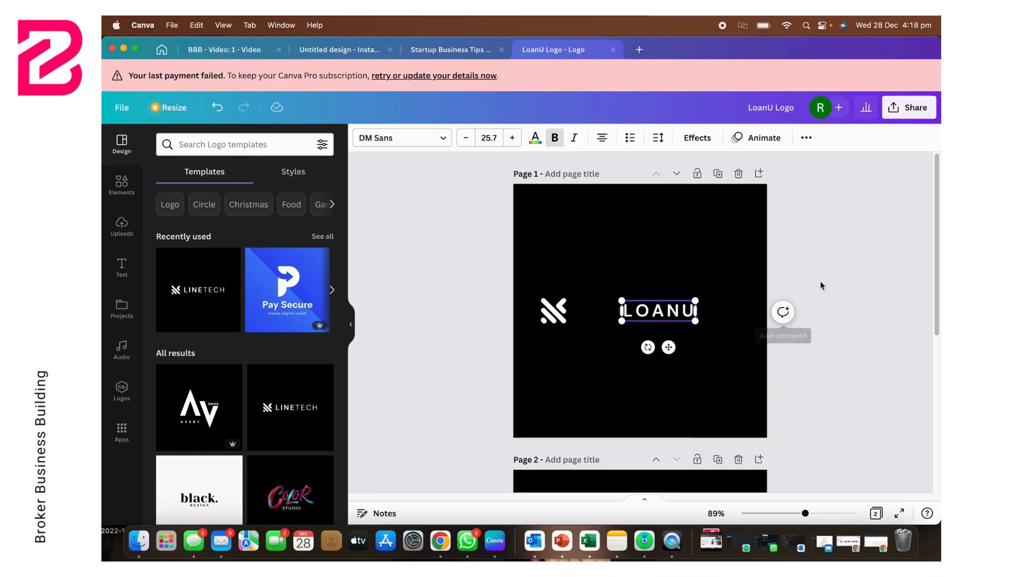
click(678, 277)
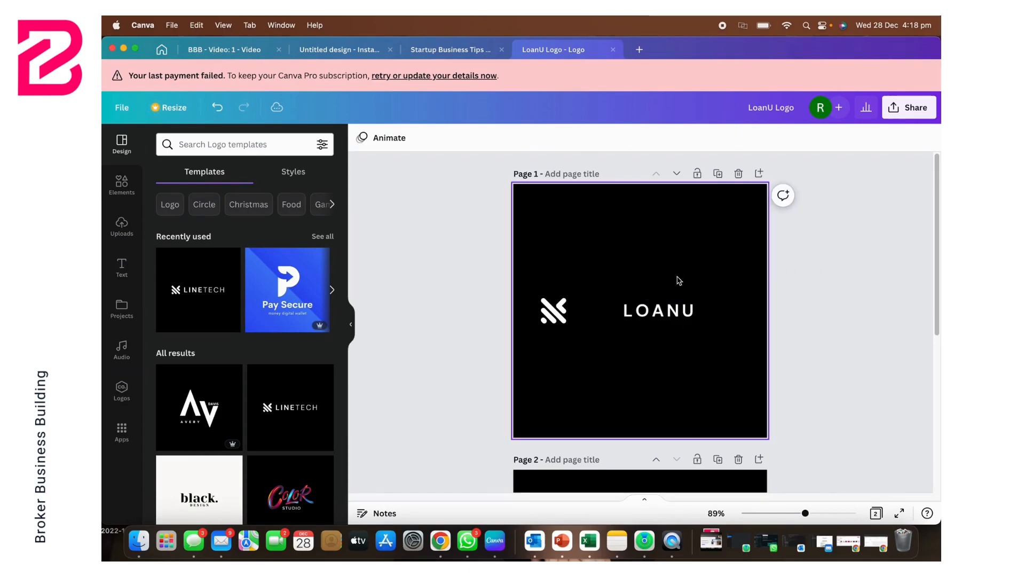
Step: Bring the striped icon and the LOANU text close together on page 1
click(558, 311)
drag(558, 311, 597, 308)
click(662, 313)
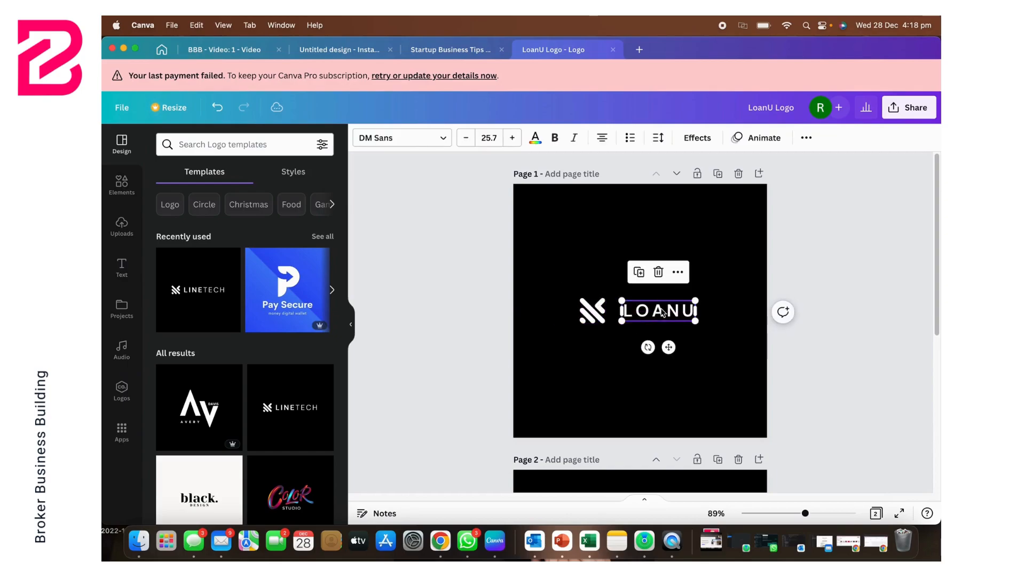
drag(661, 312, 652, 313)
Step: Enlarge the LOANU text to font size 38.7 and move it to the right, clear of the icon
click(653, 313)
double_click(652, 310)
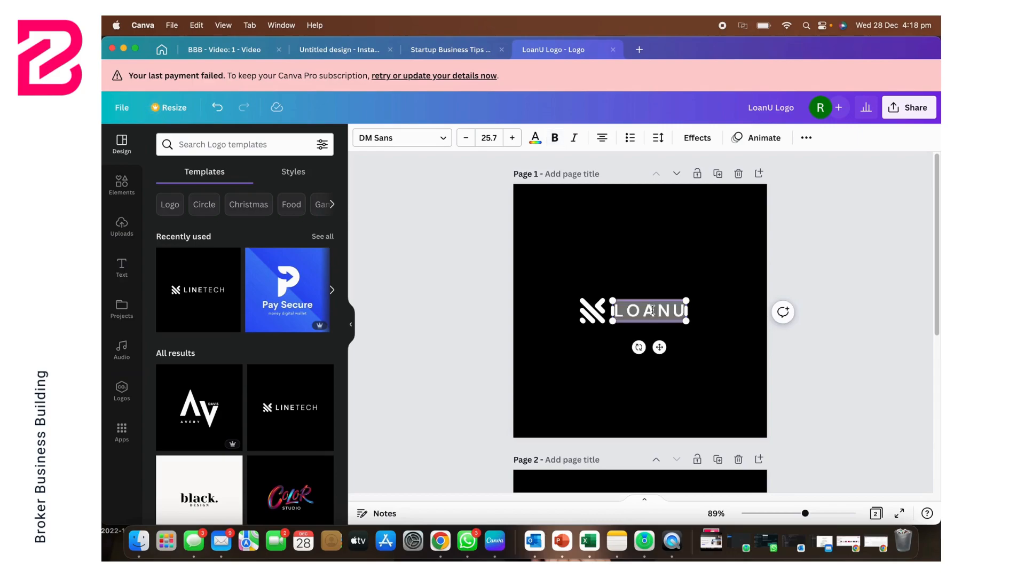
click(514, 139)
click(513, 138)
click(513, 138)
click(513, 138)
click(513, 138)
click(513, 138)
click(513, 138)
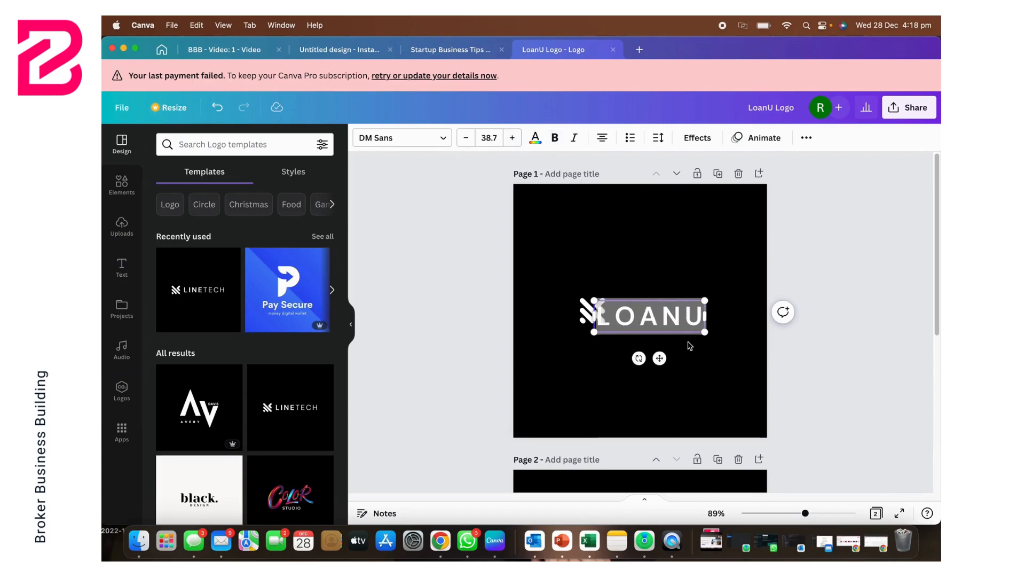
click(690, 318)
click(685, 269)
drag(653, 311, 676, 309)
Step: Increase the LOANU text's font size to 46.7 and align it beside the icon at the same height
click(513, 139)
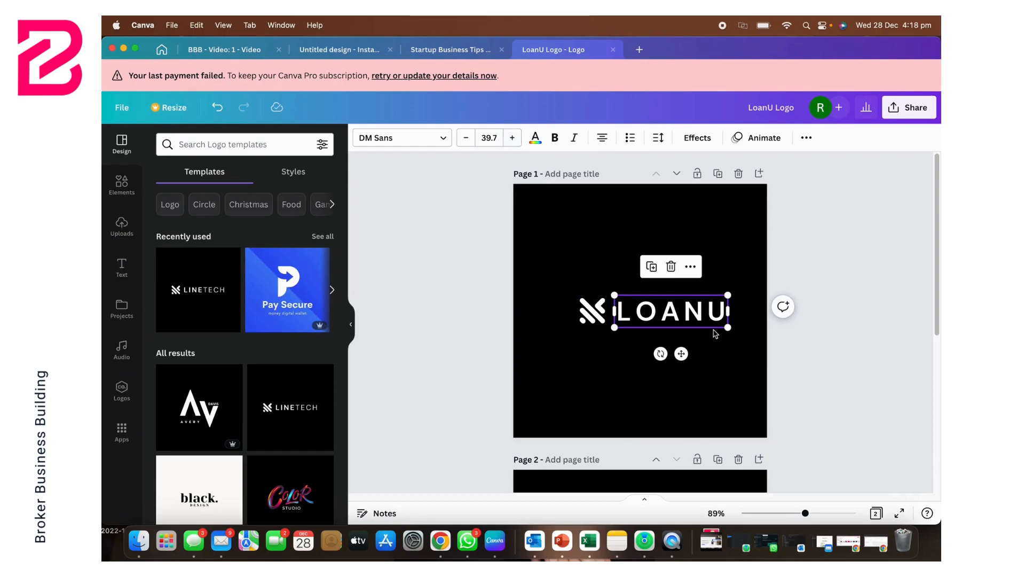
click(514, 138)
click(514, 139)
click(514, 138)
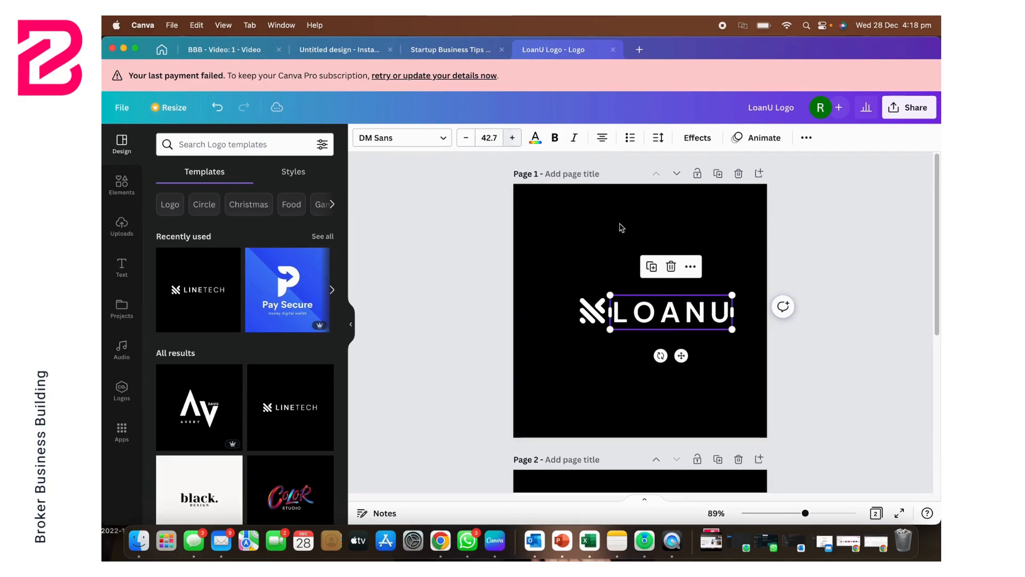
drag(670, 314, 674, 312)
click(512, 139)
click(512, 139)
click(512, 138)
click(512, 138)
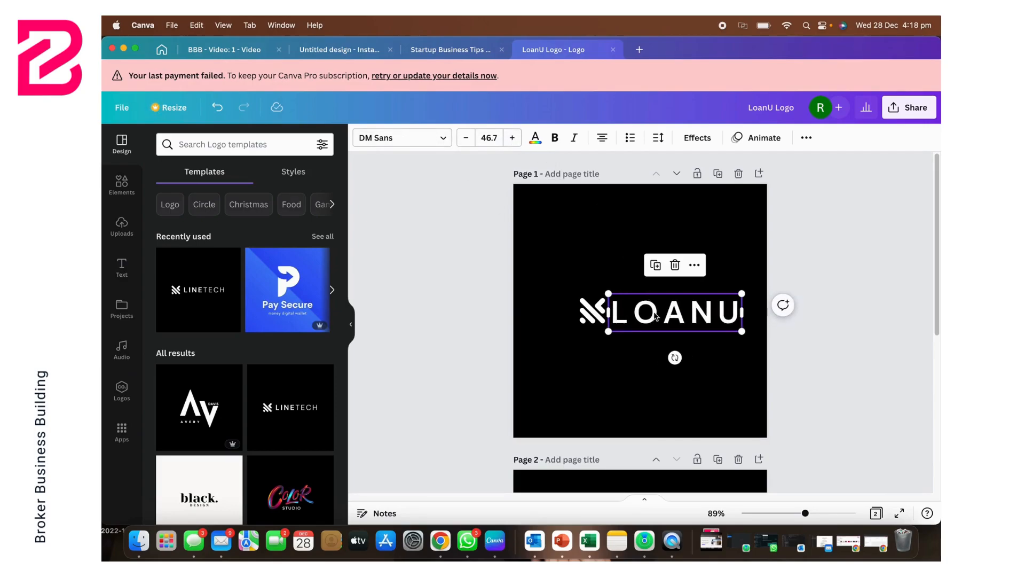
drag(656, 316, 654, 312)
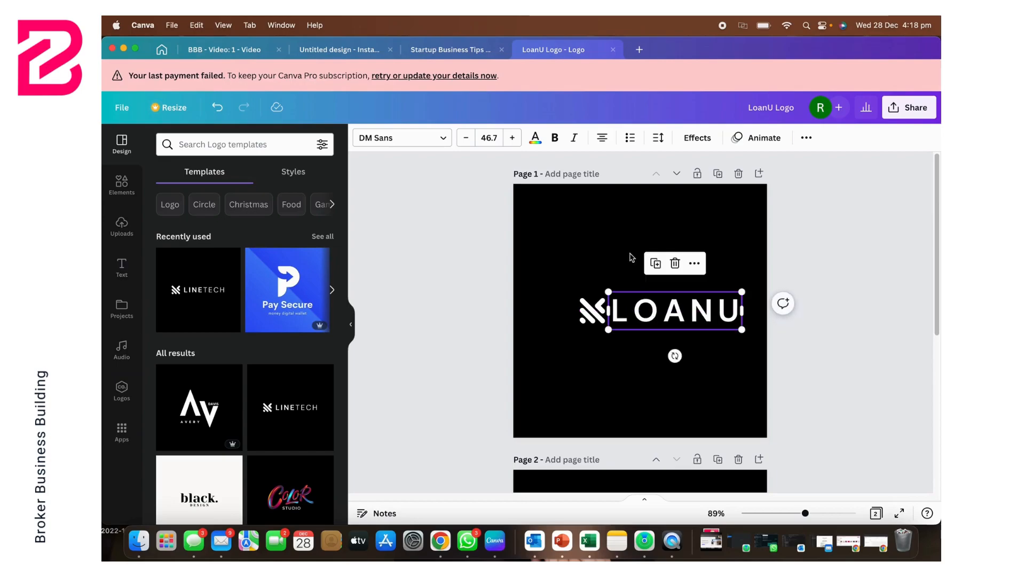
Step: Centre the icon and the LOANU text together on page 1
click(568, 261)
drag(527, 276, 773, 369)
drag(679, 313, 659, 312)
click(860, 303)
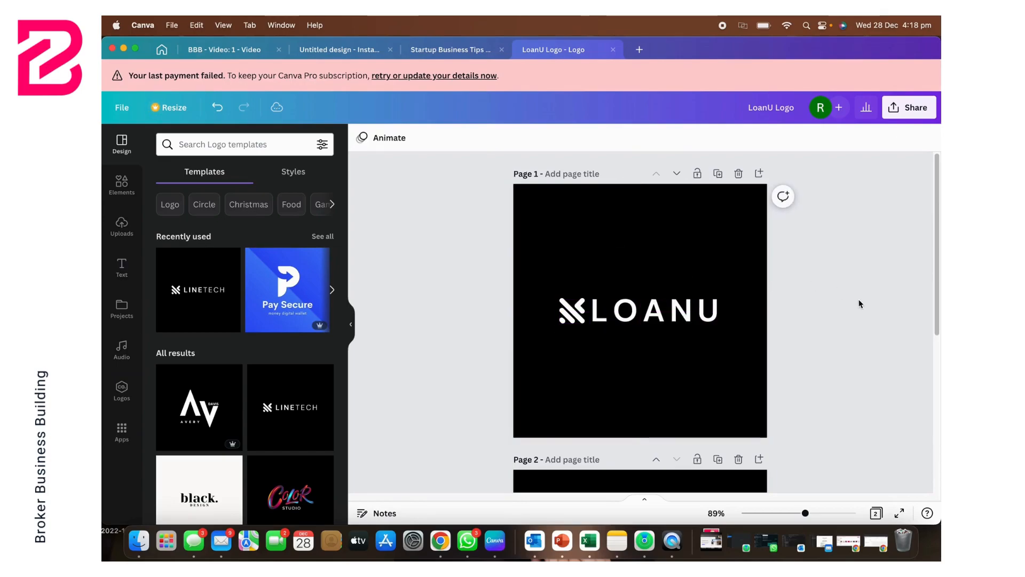
Step: Browse the recommended, uploaded and popular fonts available for the LOANU text
click(651, 311)
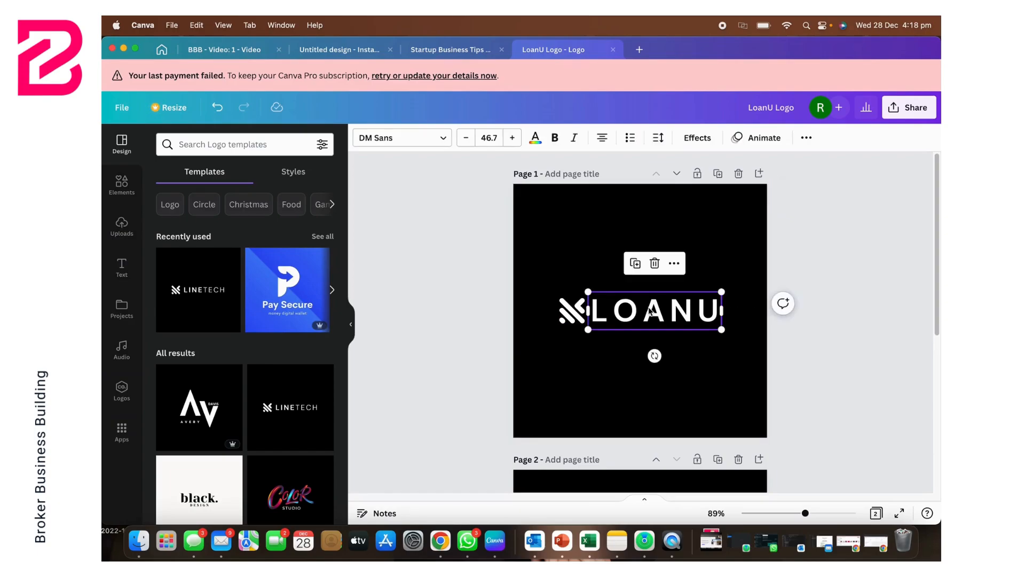
click(446, 141)
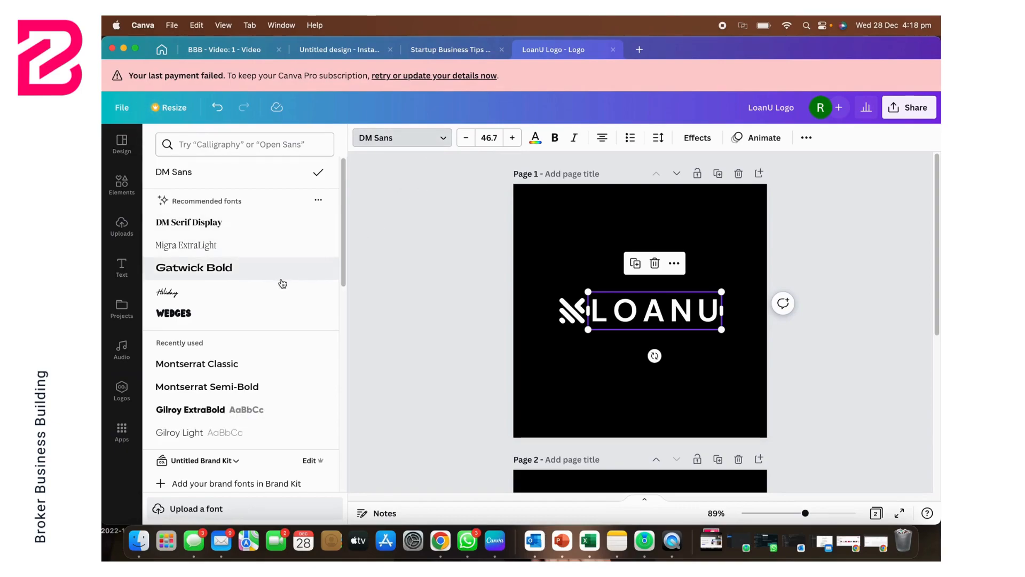
scroll(283, 280, down, 5)
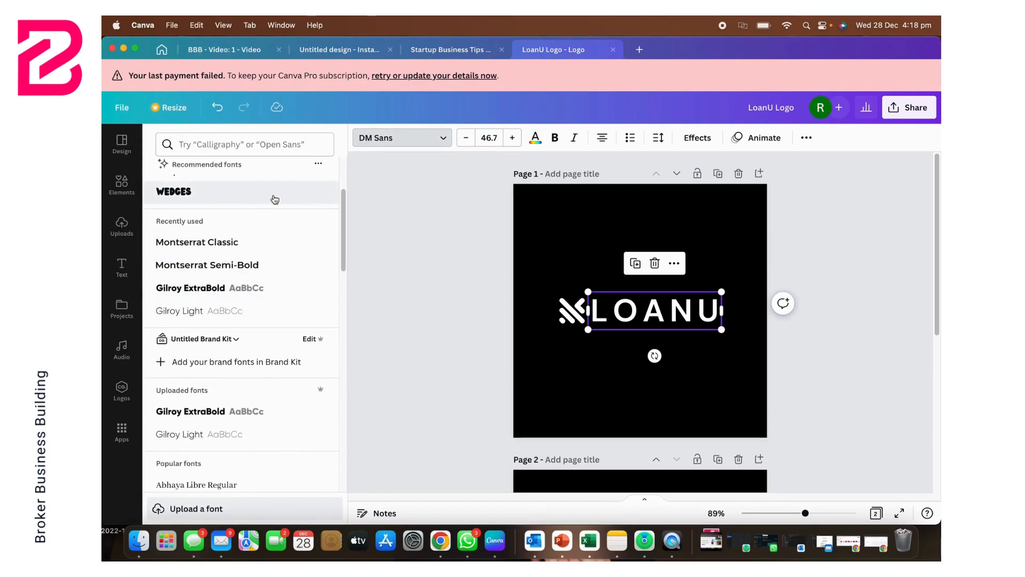
scroll(274, 199, down, 5)
scroll(273, 199, down, 3)
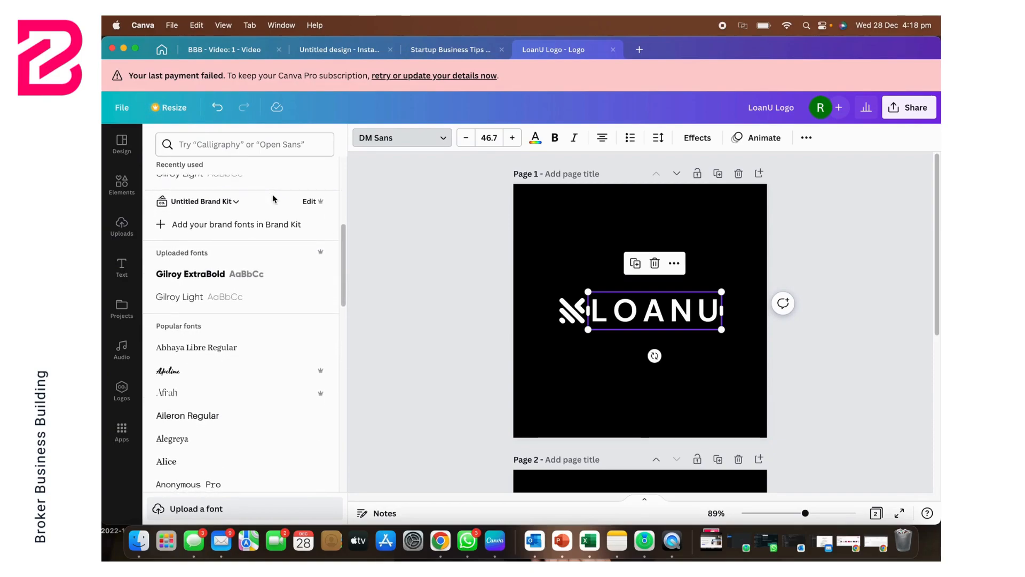
scroll(274, 200, down, 10)
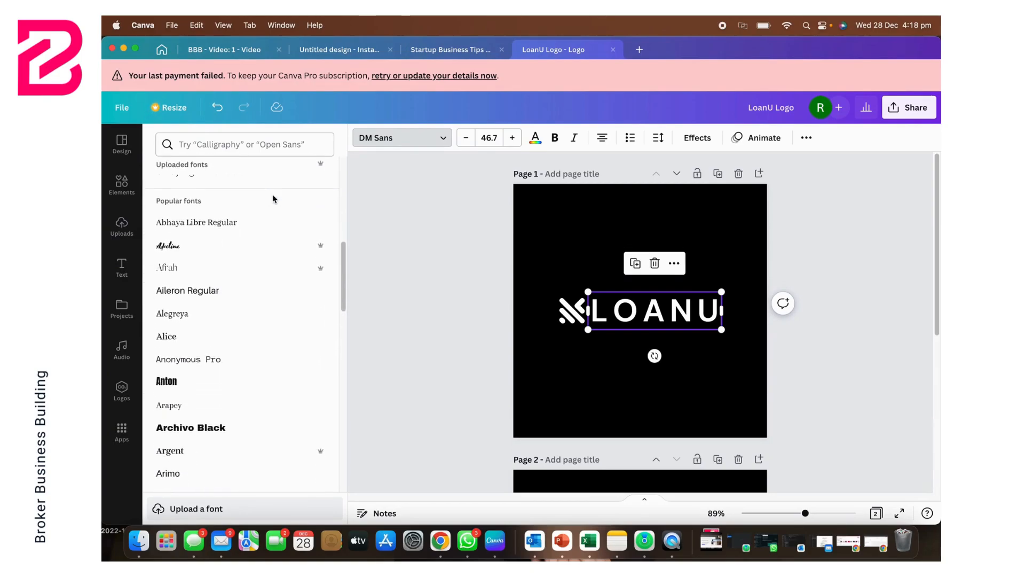
scroll(279, 349, down, 16)
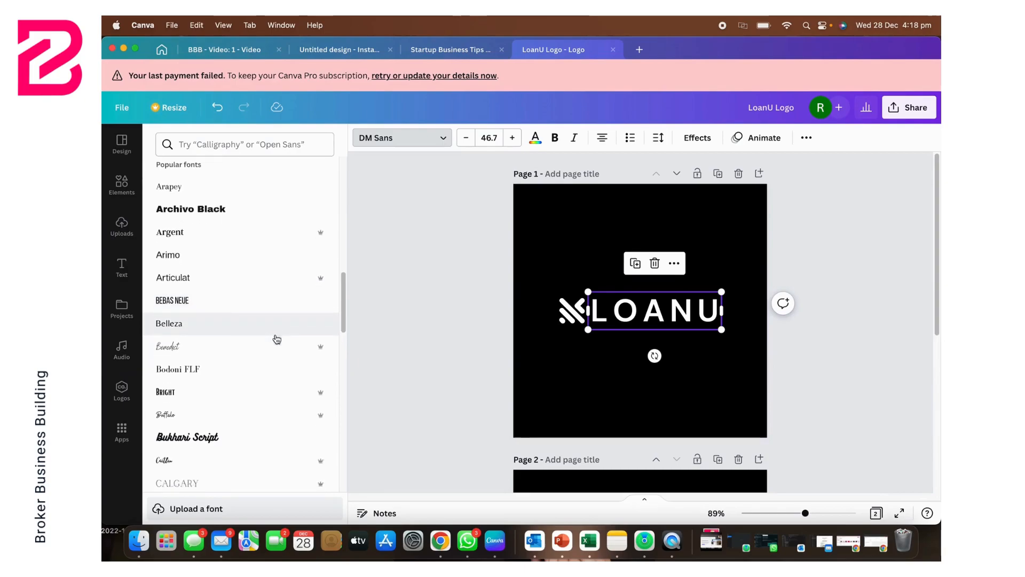
scroll(277, 339, down, 9)
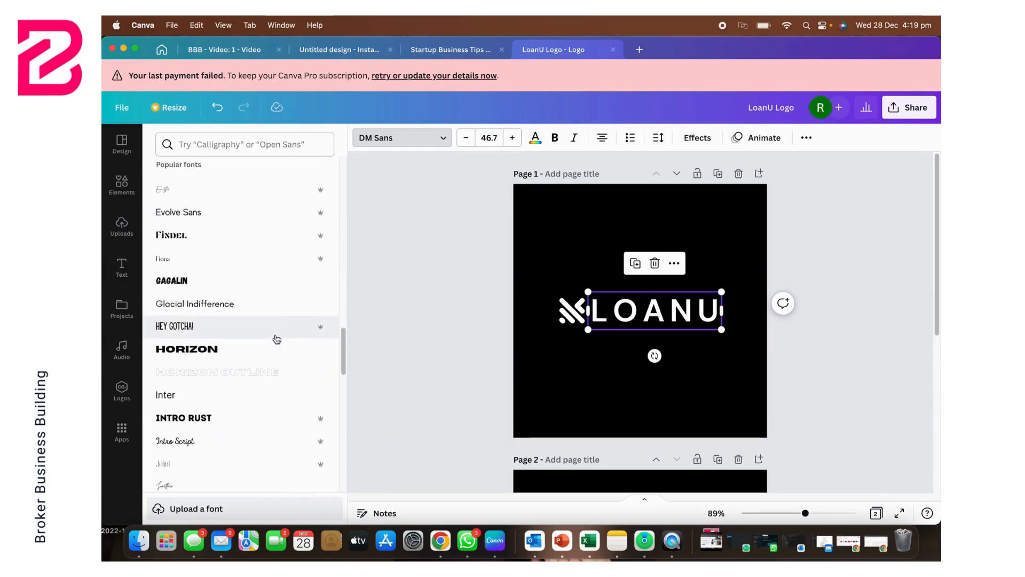
scroll(277, 337, down, 18)
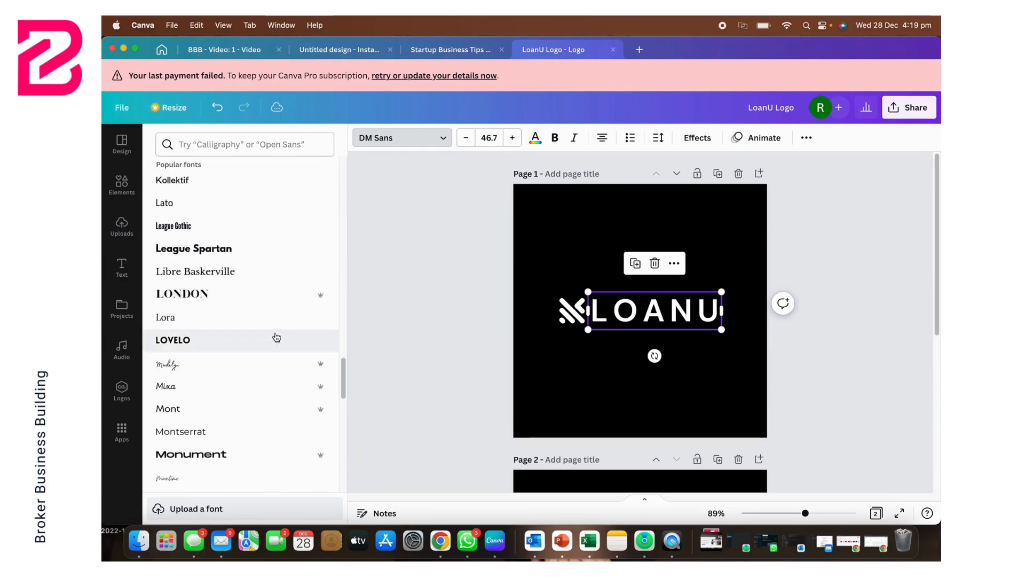
scroll(277, 337, down, 17)
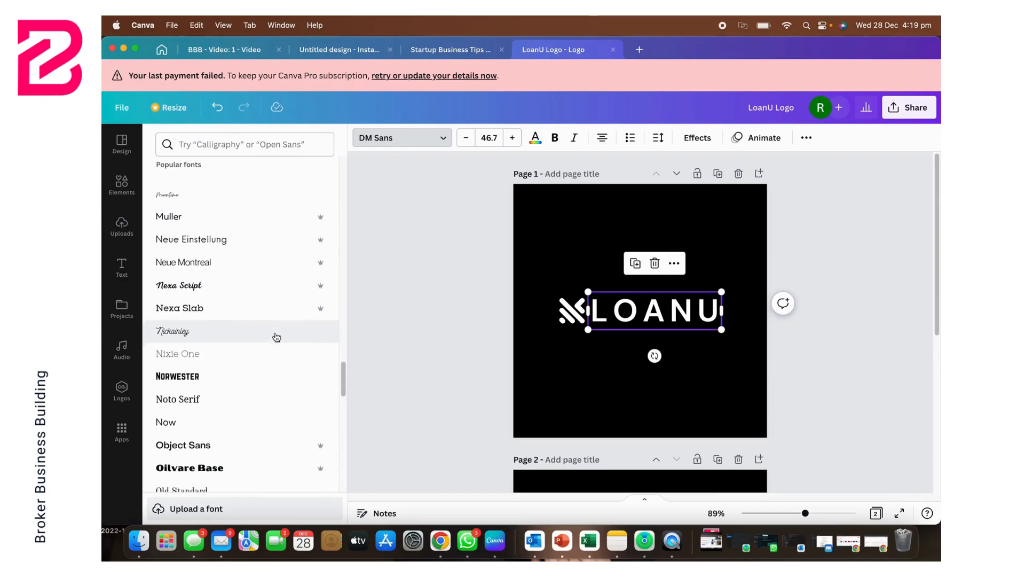
scroll(277, 337, down, 7)
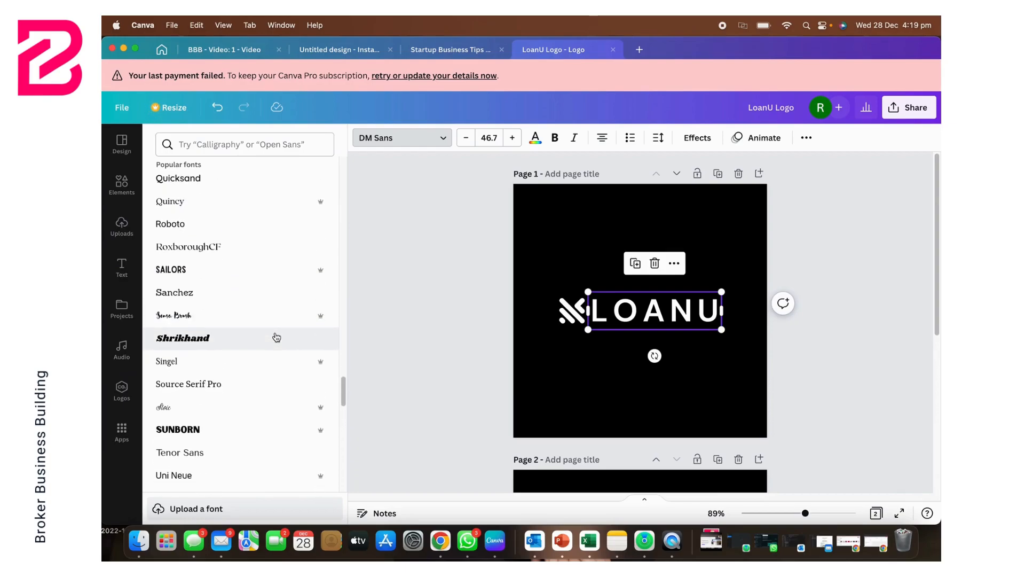
scroll(276, 337, down, 4)
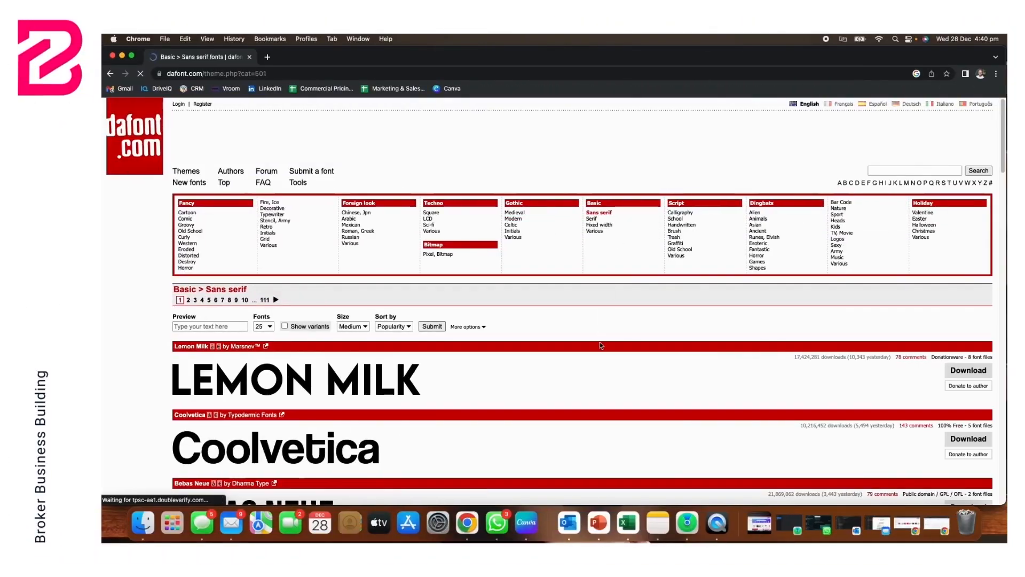
Step: In Chrome, browse the sans serif fonts on dafont.com and examine the styles of the Nexa font
scroll(598, 365, down, 5)
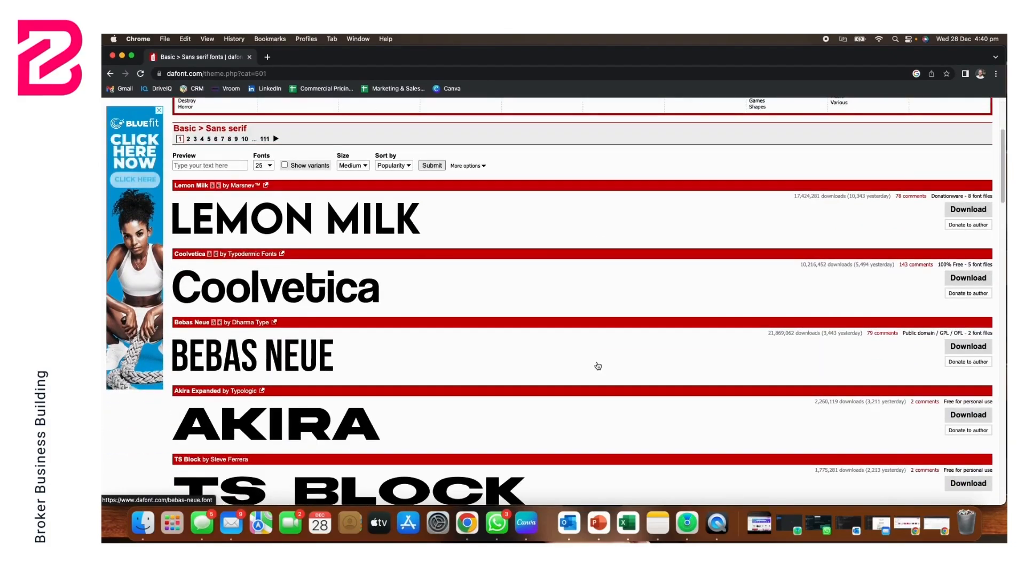
scroll(598, 366, down, 3)
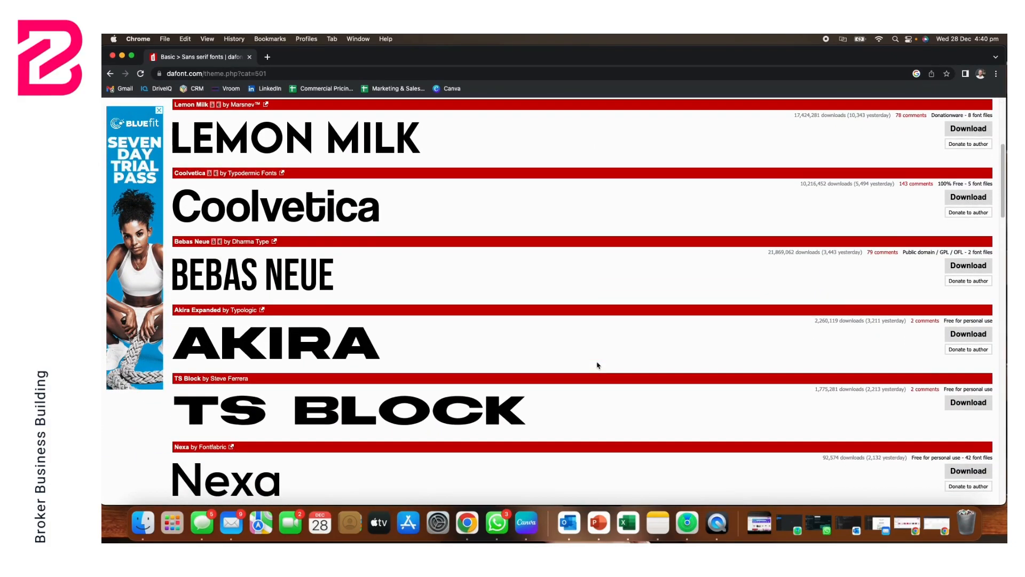
scroll(413, 346, down, 5)
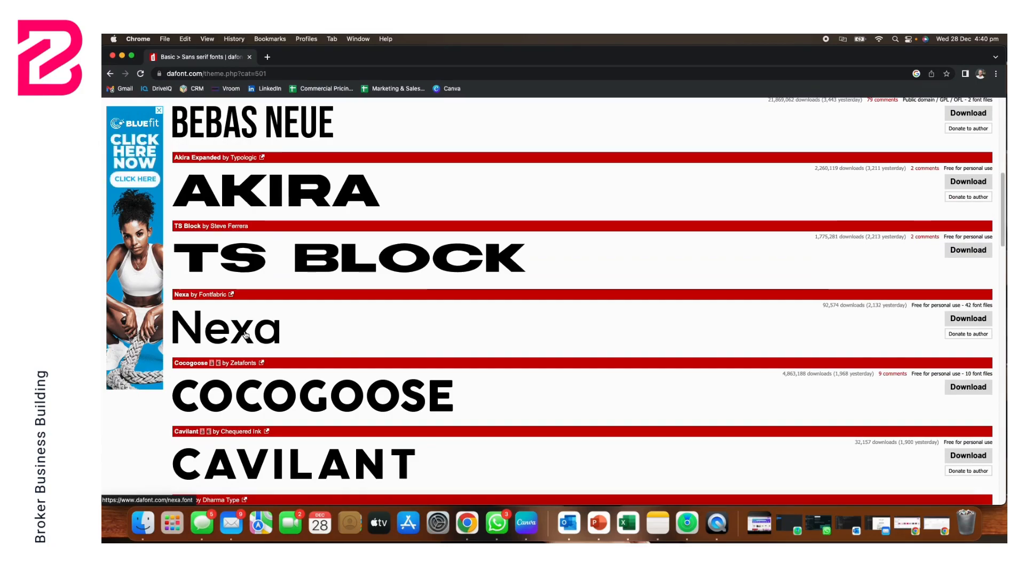
click(245, 334)
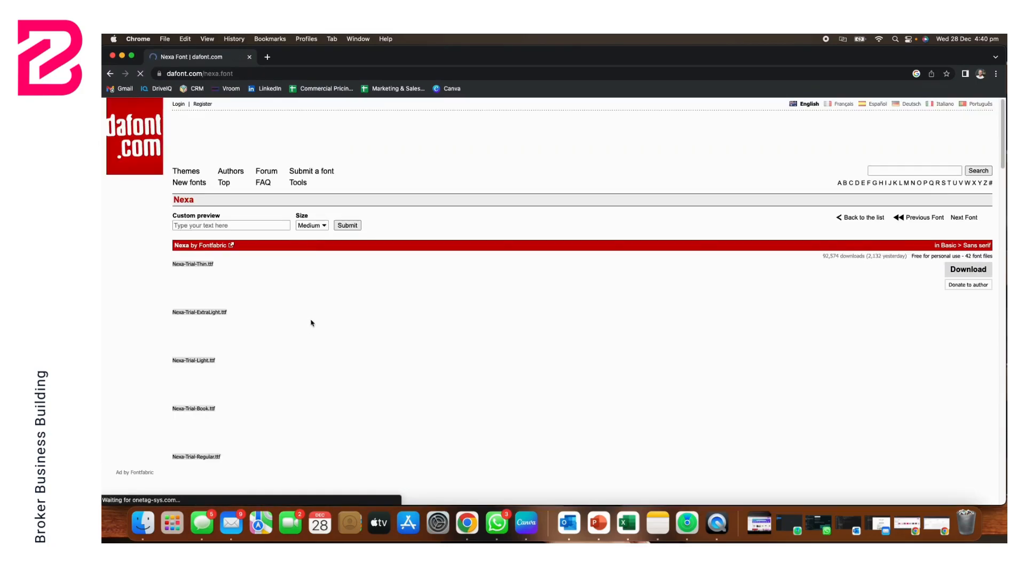
scroll(507, 296, down, 8)
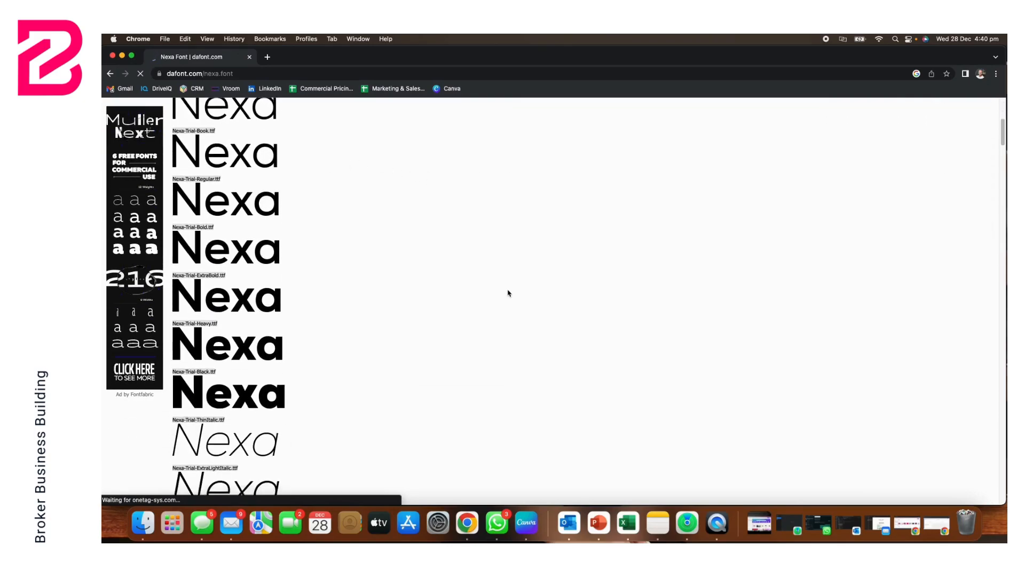
Step: Download the Nexa font family from dafont.com and open its Nexa-Trial-Light.ttf file
scroll(508, 294, down, 1)
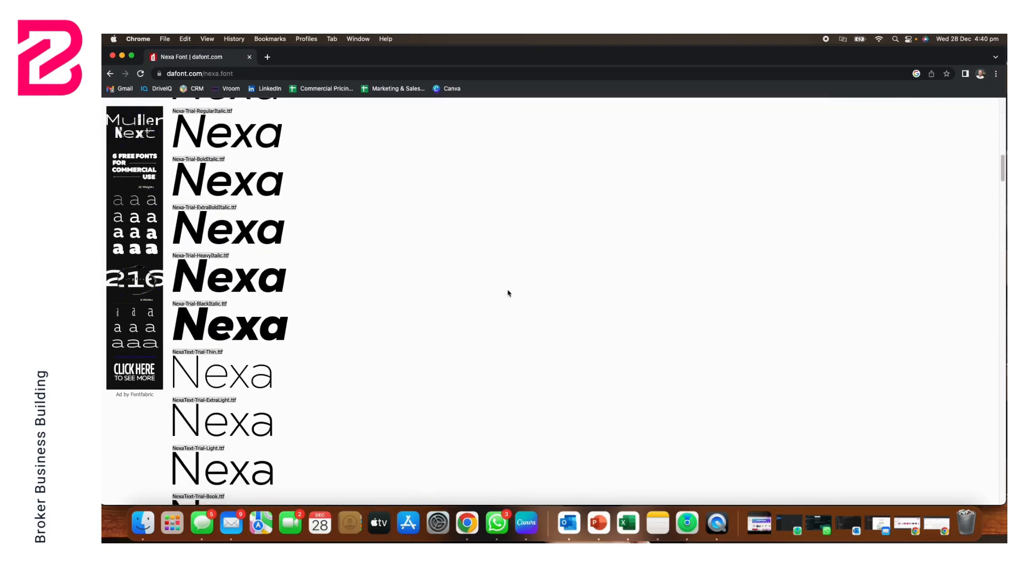
scroll(508, 294, down, 5)
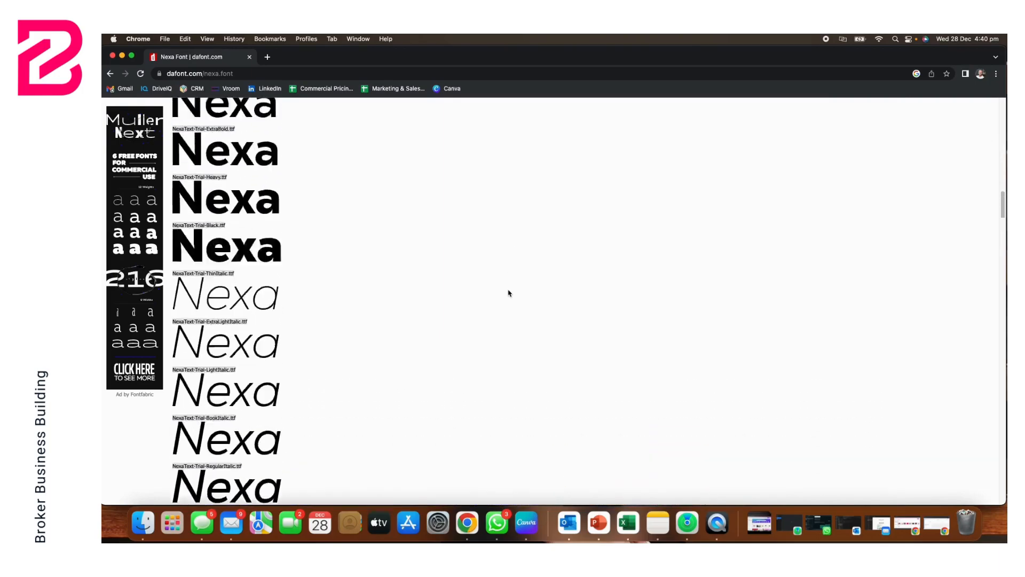
scroll(509, 293, down, 12)
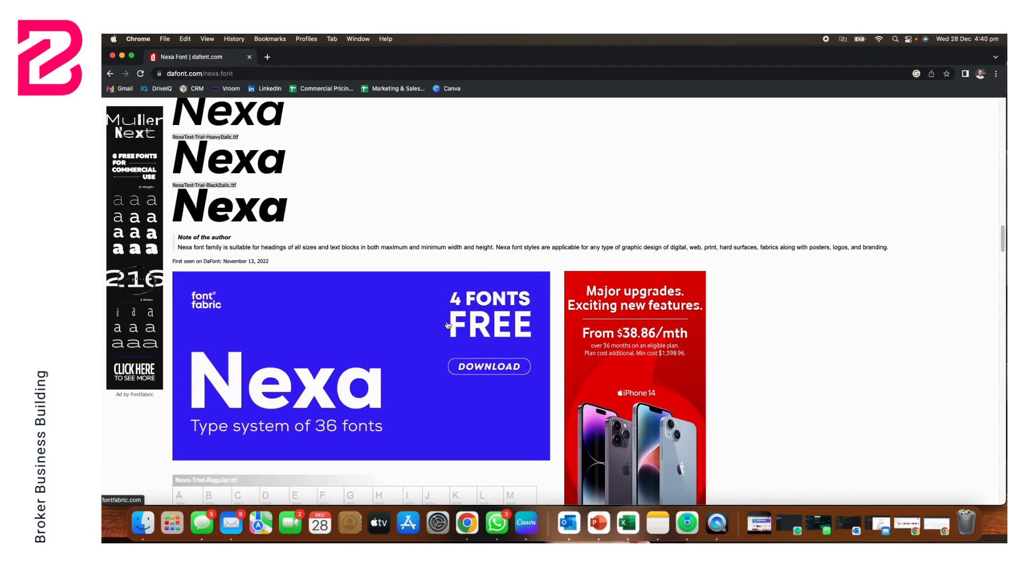
scroll(417, 342, down, 15)
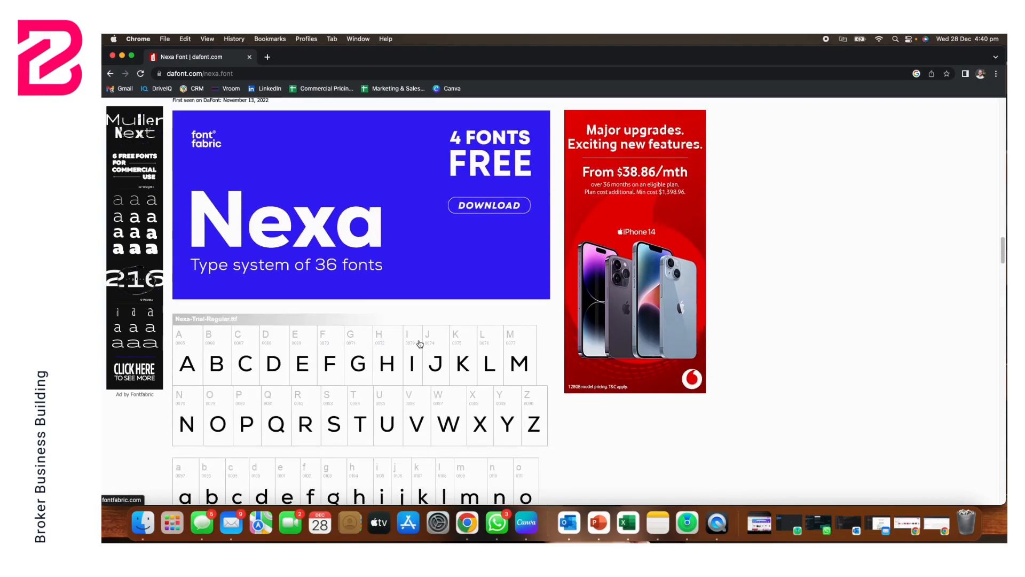
scroll(422, 341, down, 20)
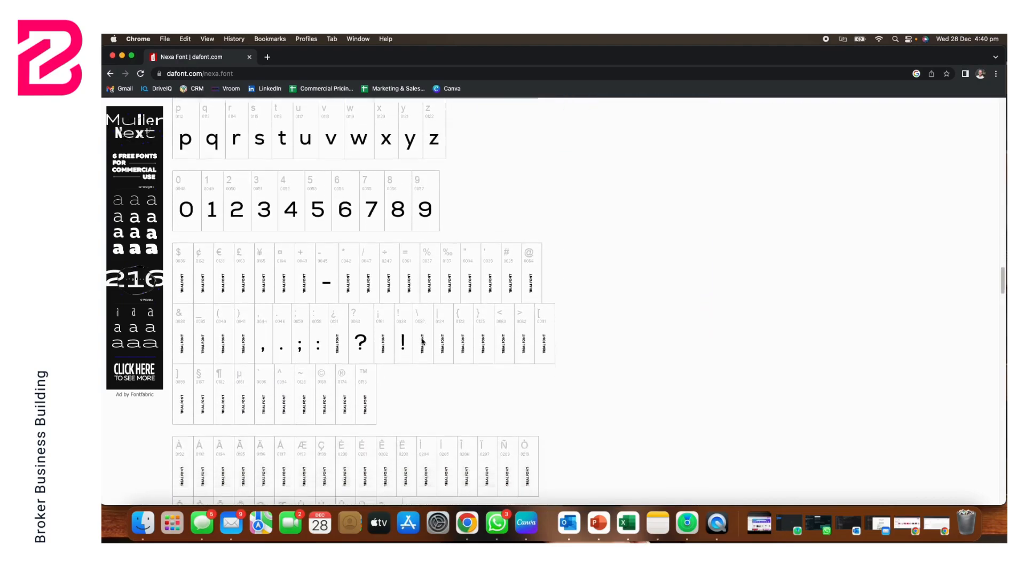
scroll(422, 342, up, 20)
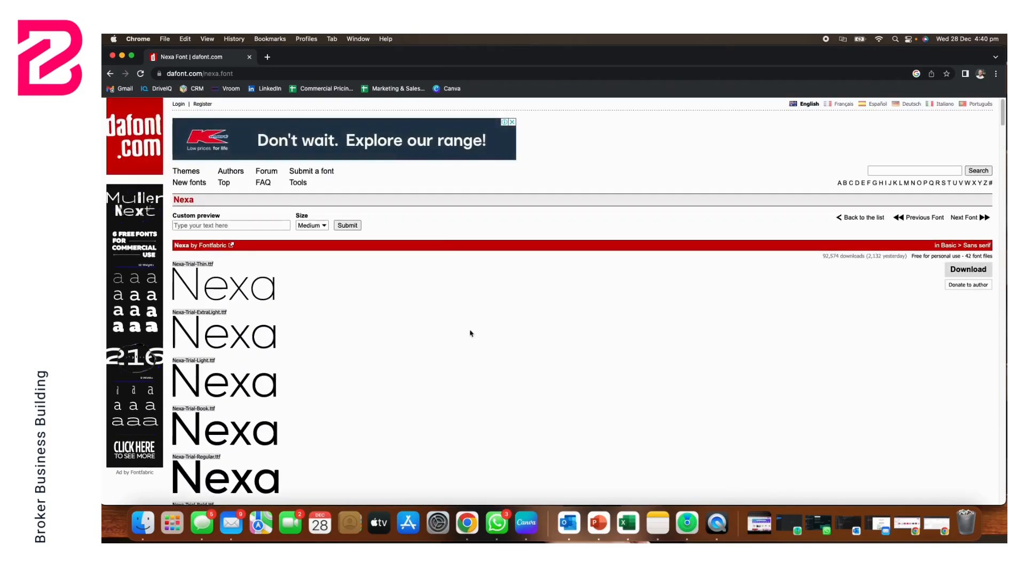
click(944, 268)
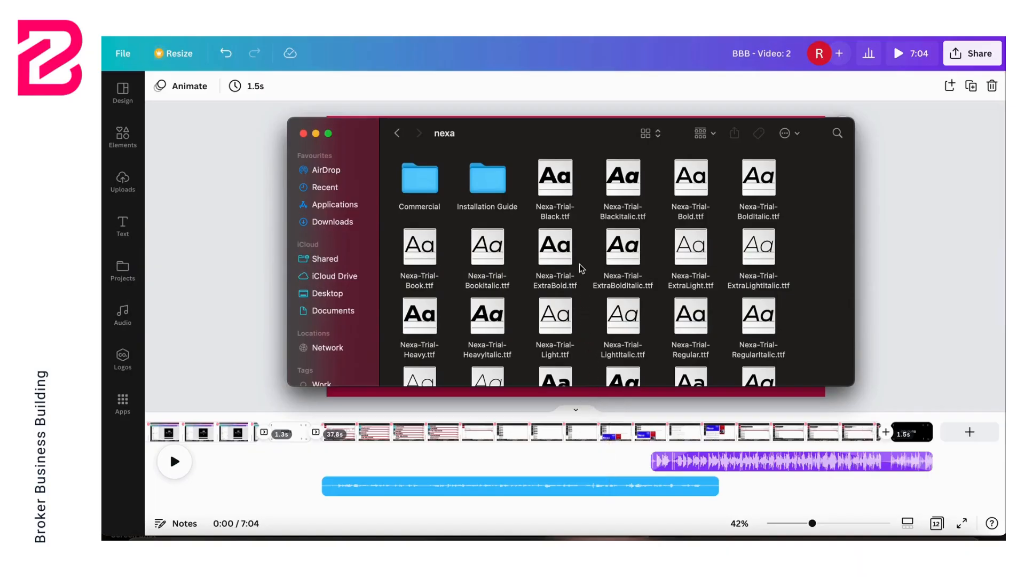
double_click(558, 315)
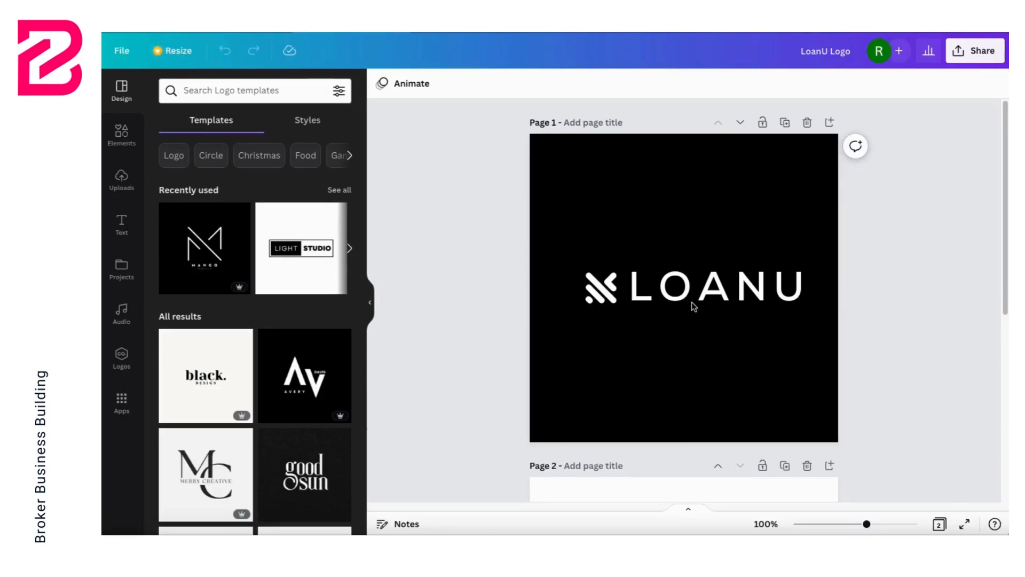
Step: In Canva, browse the recent, brand, uploaded and popular fonts for page 1's LOANU text and search them for "nex"
double_click(689, 285)
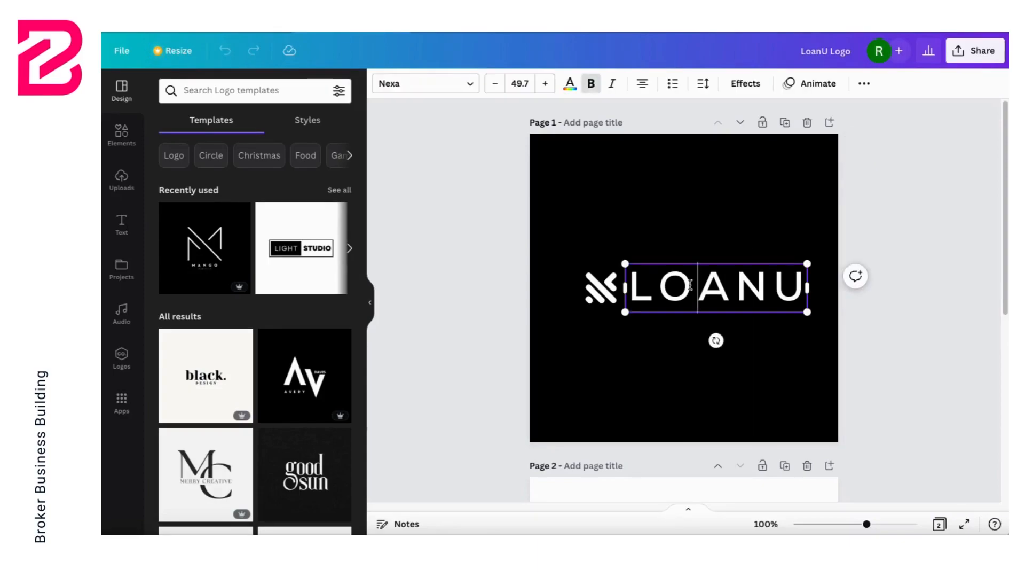
key(ctrl+a)
click(470, 84)
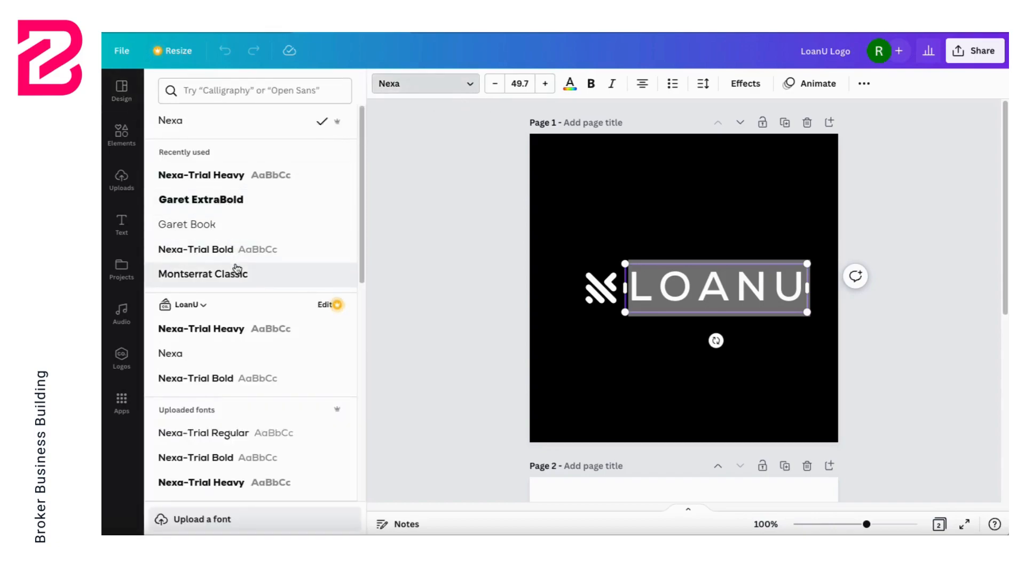
scroll(243, 332, down, 5)
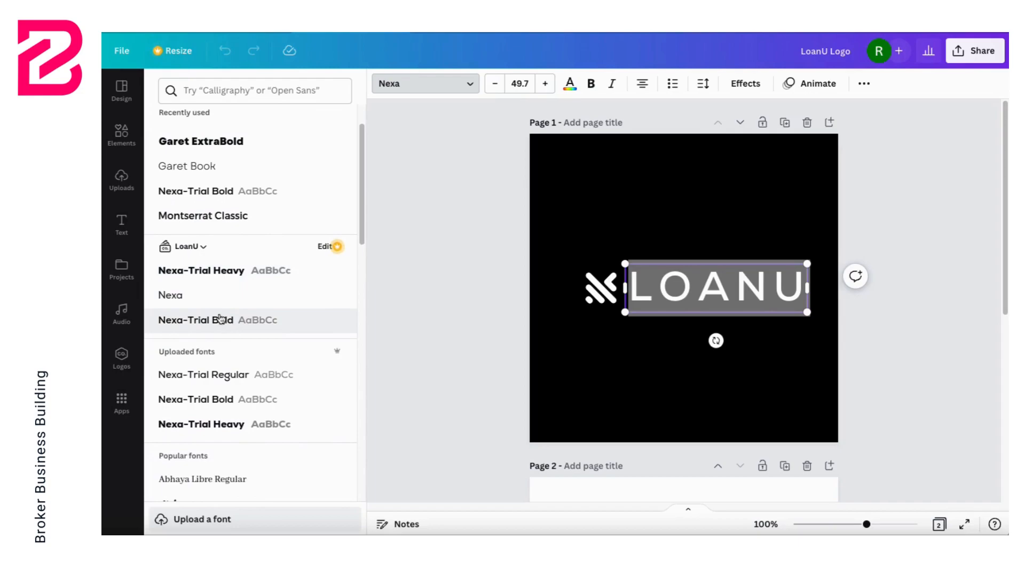
scroll(262, 306, down, 3)
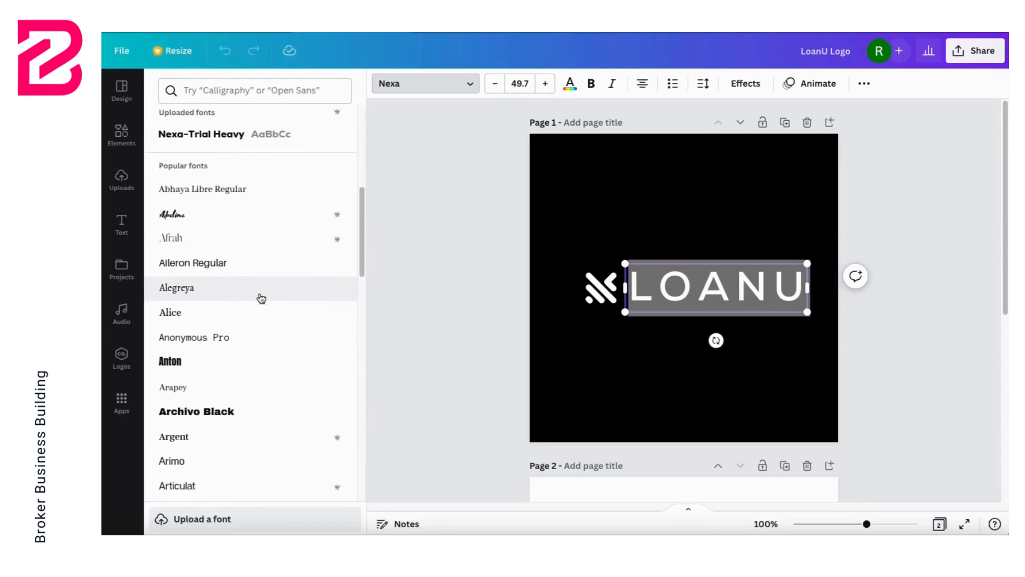
click(281, 92)
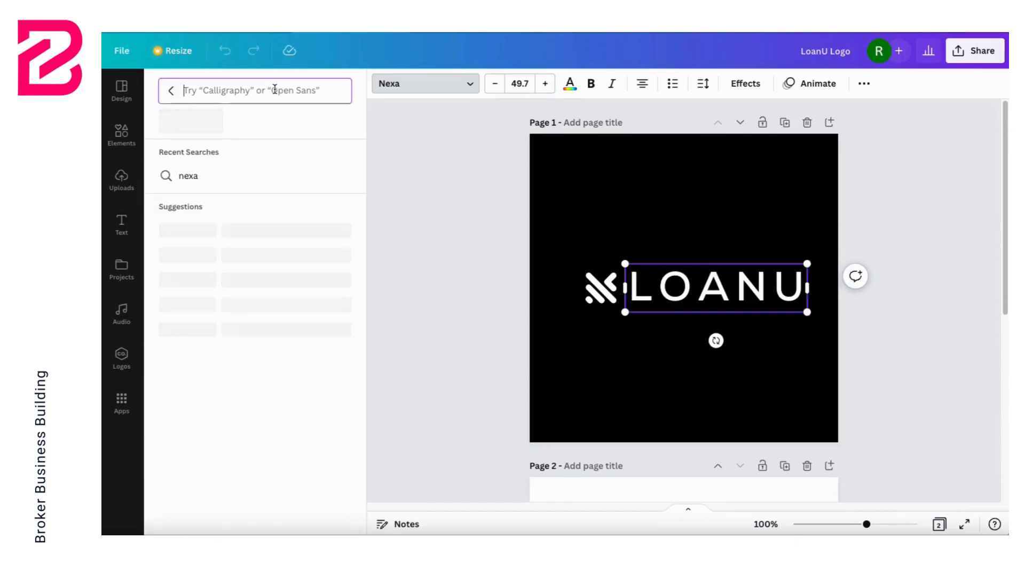
text(nex)
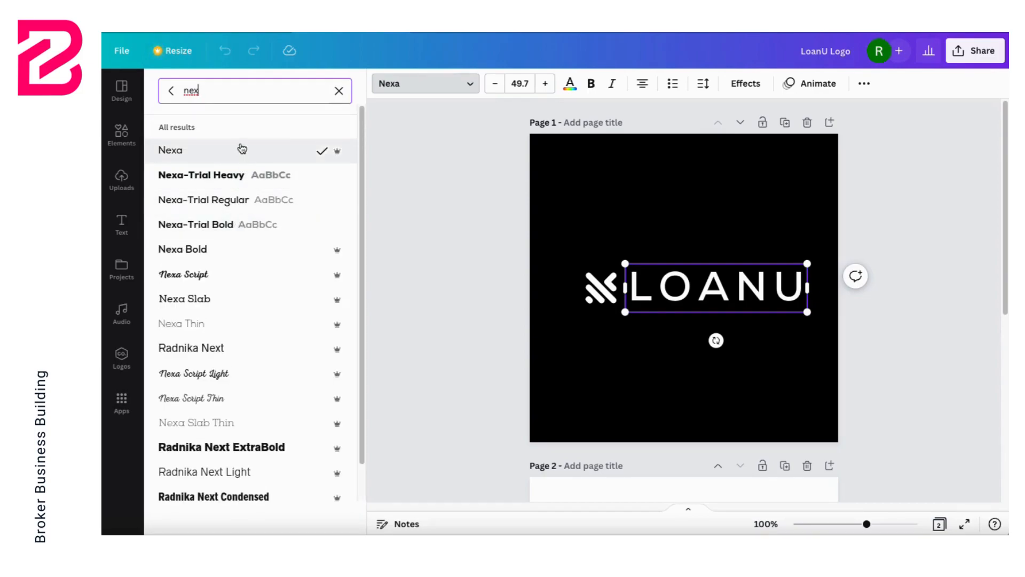
click(338, 92)
Step: Find the Nexa fonts and apply Nexa-Trial Heavy to the LOANU text on page 1
double_click(684, 288)
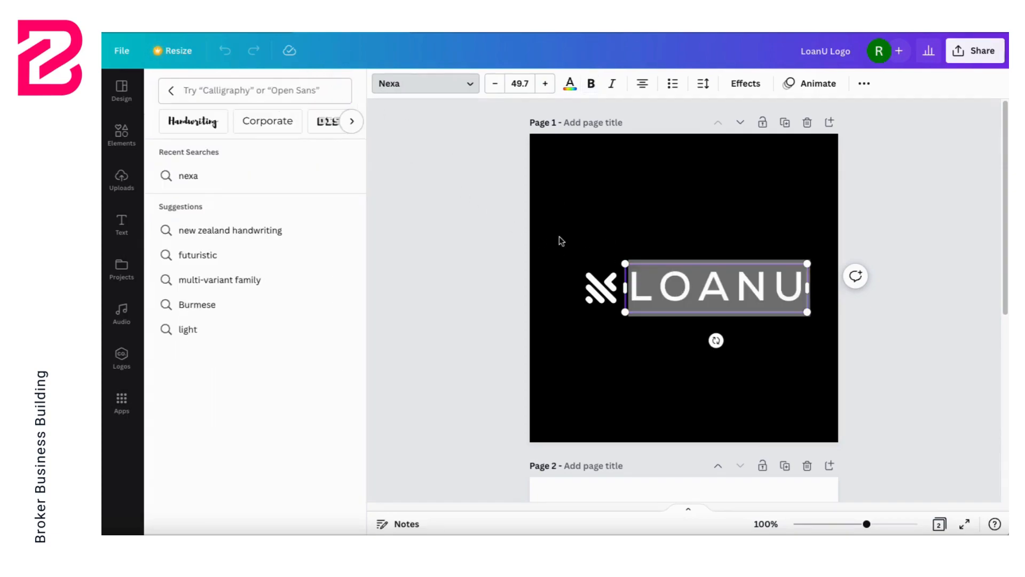
click(423, 84)
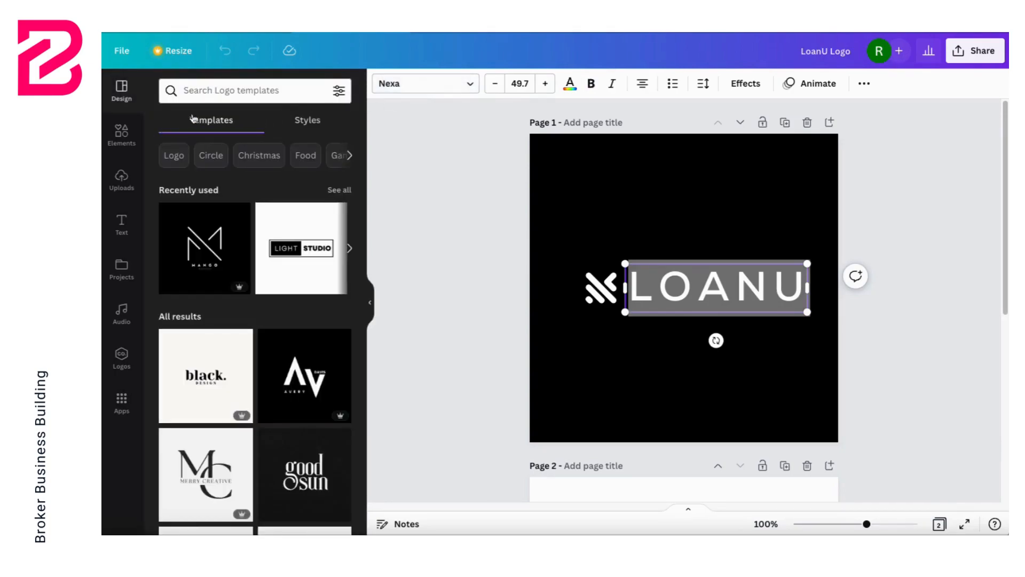
click(445, 90)
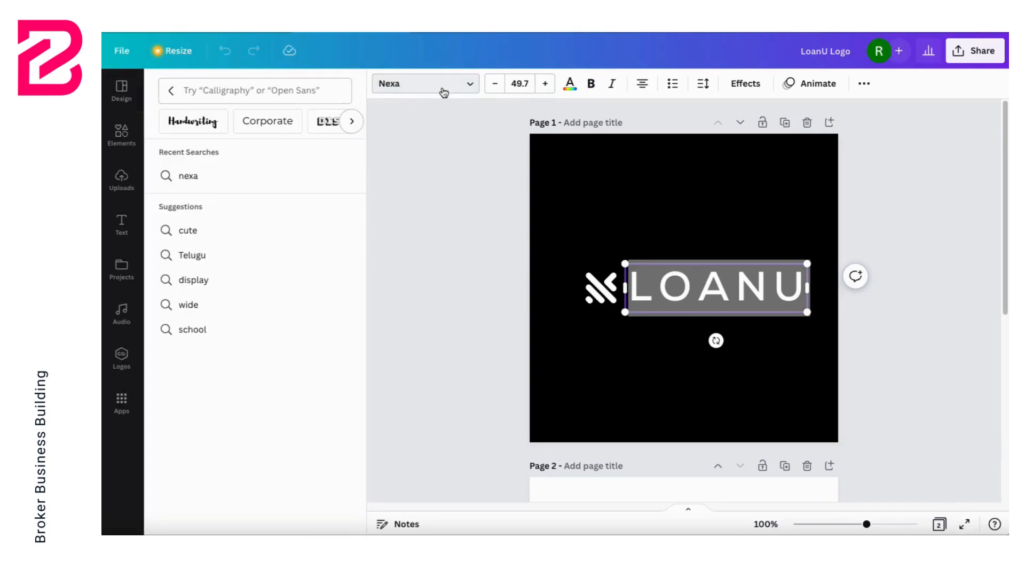
click(235, 89)
text(nexa)
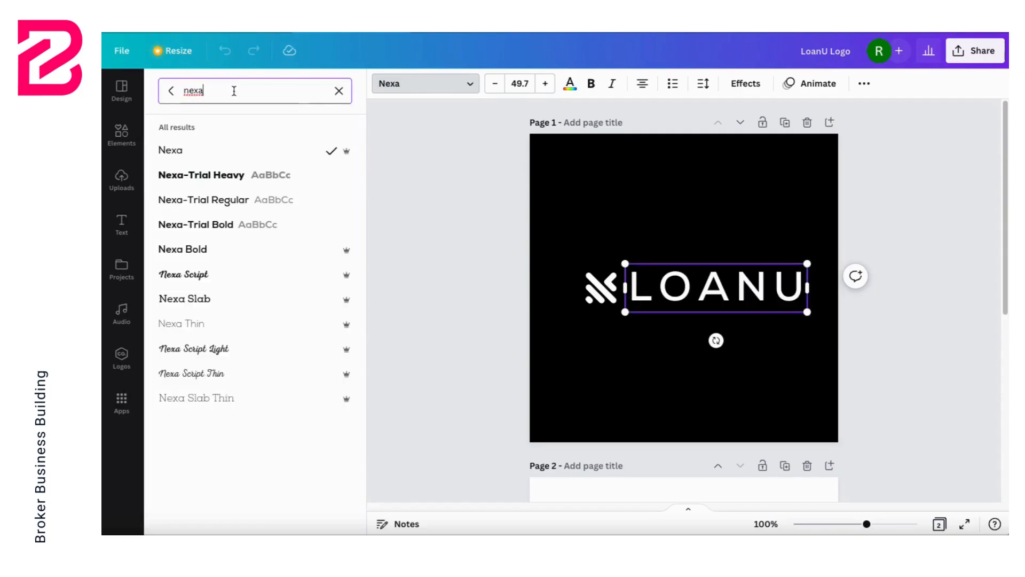
click(234, 181)
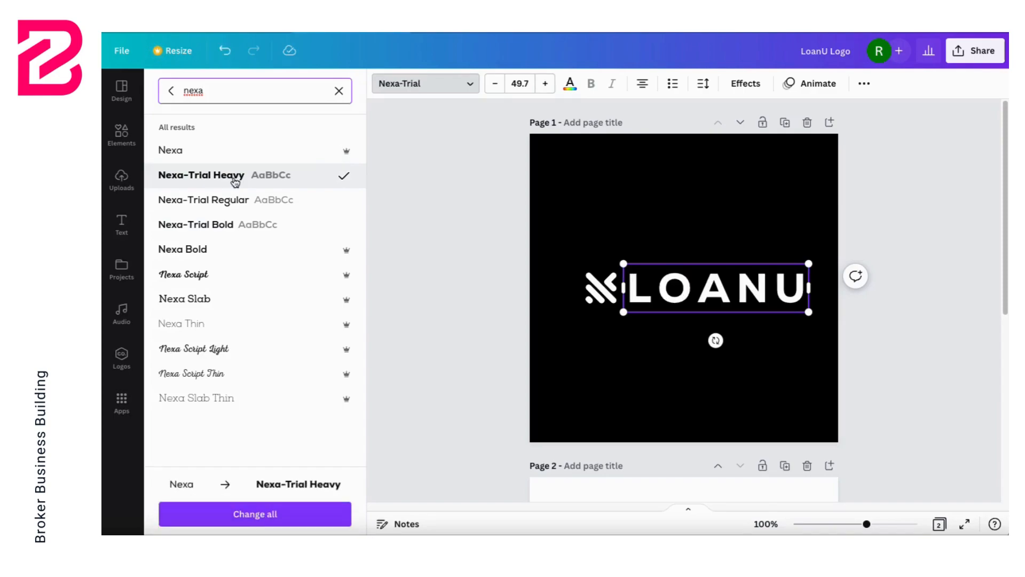
key(Escape)
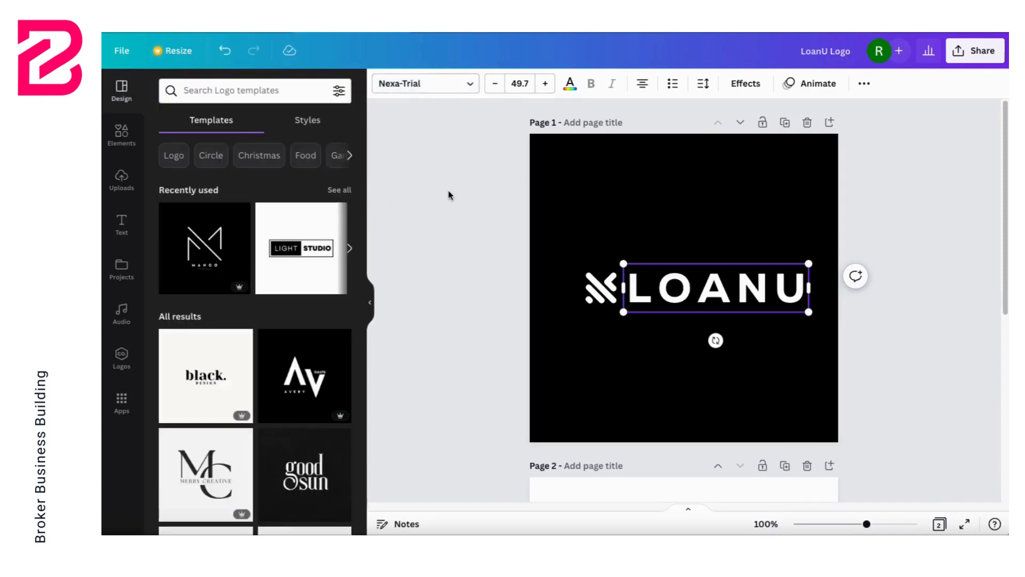
Step: Try mint, purple, dark purple and pink from the LoanU palette as page 1's background, then restore black
click(645, 223)
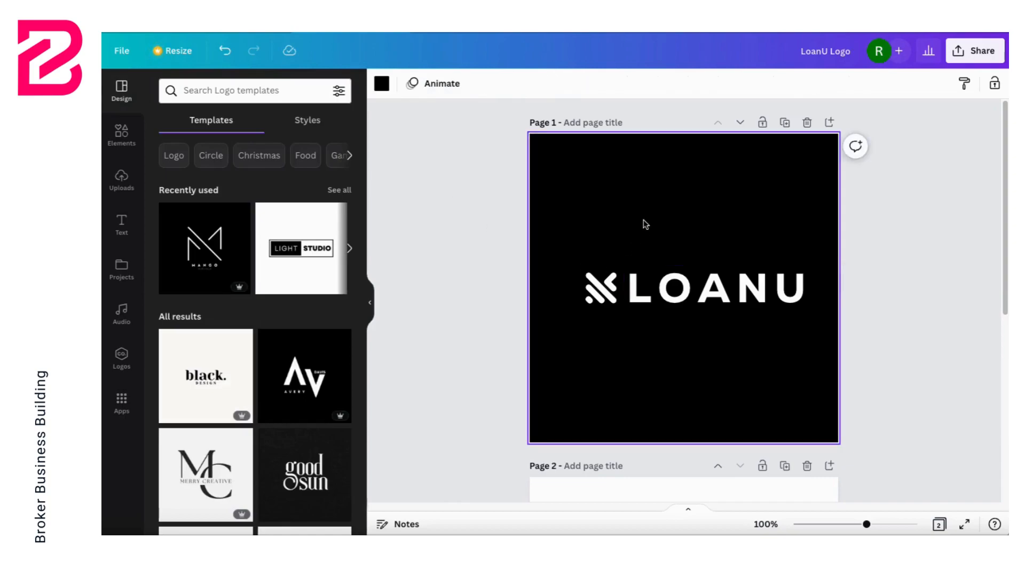
right_click(633, 217)
click(619, 209)
click(382, 85)
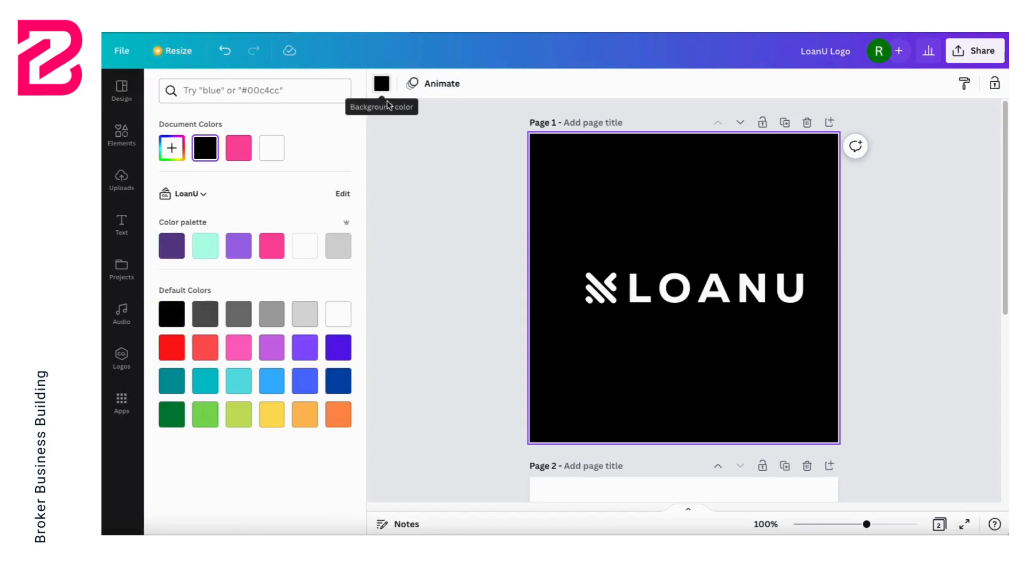
click(208, 248)
click(238, 248)
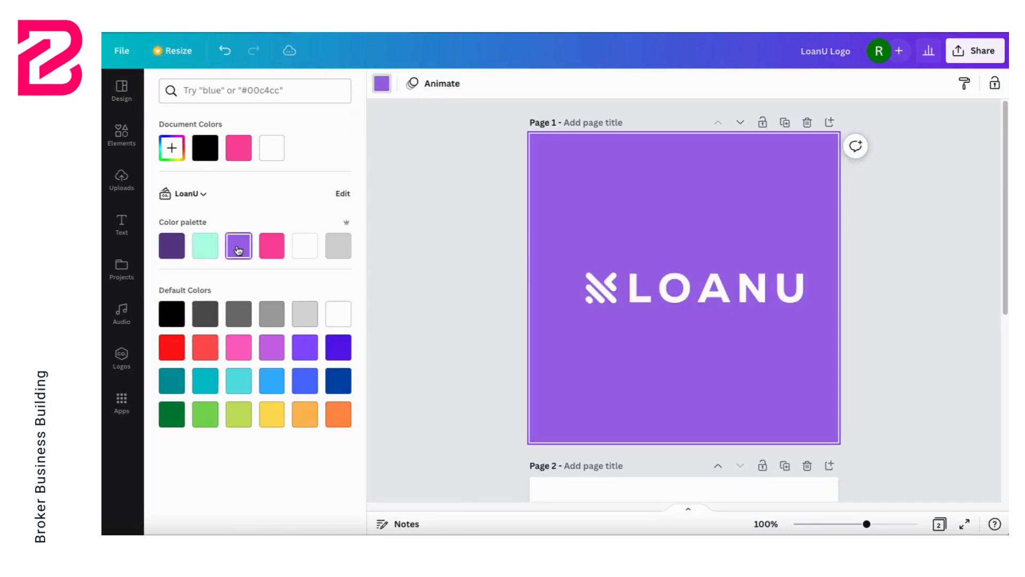
click(171, 245)
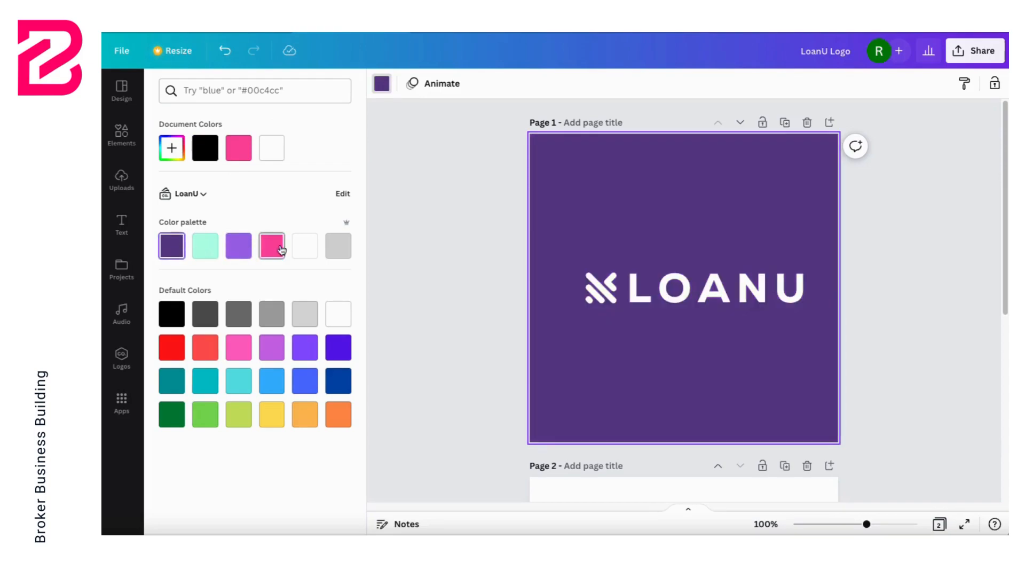
click(275, 248)
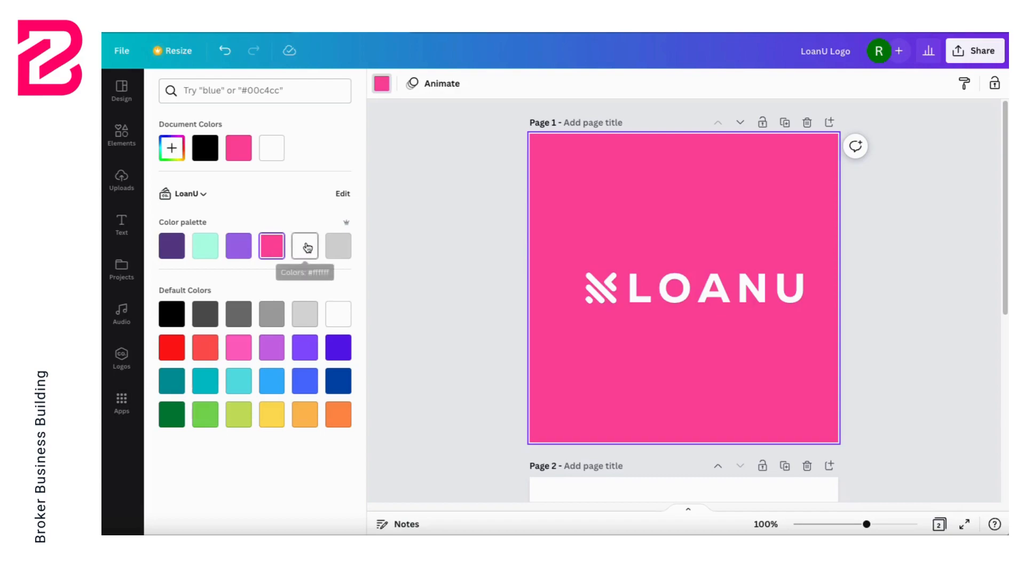
click(210, 151)
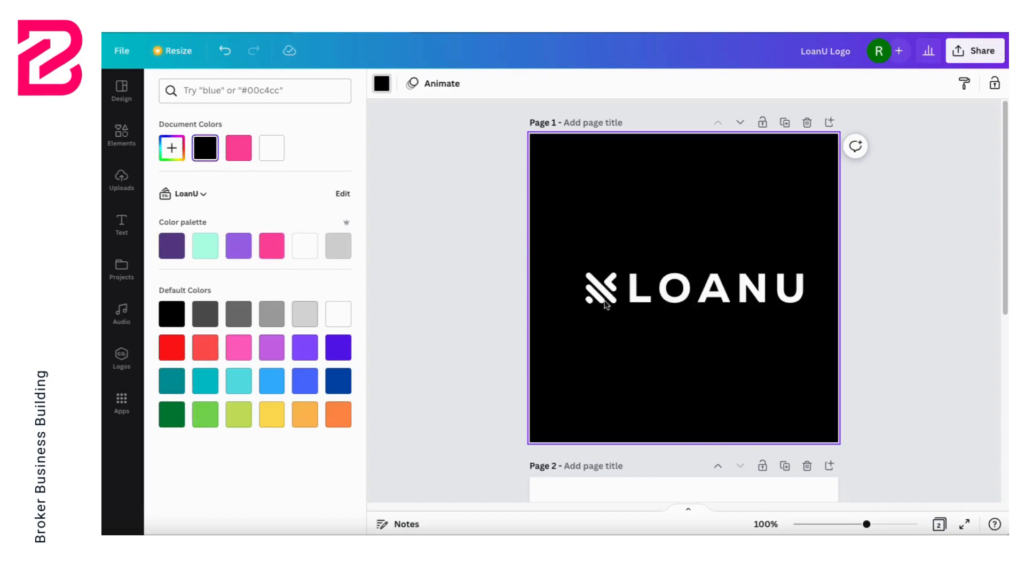
Step: Recolour the LOANU text and the icon beside it on page 1 in the LoanU palette's mint green
click(693, 302)
click(570, 83)
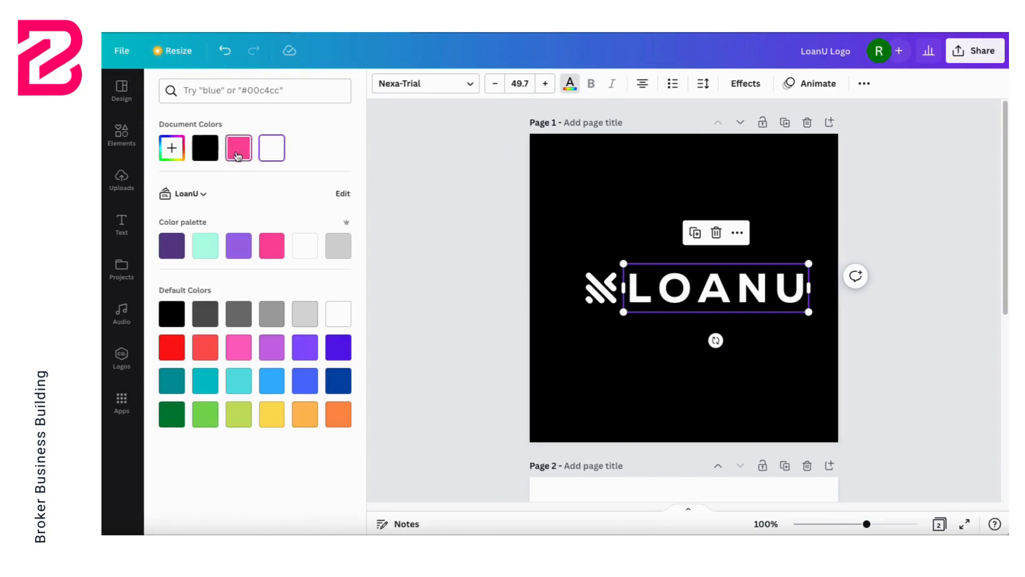
click(204, 246)
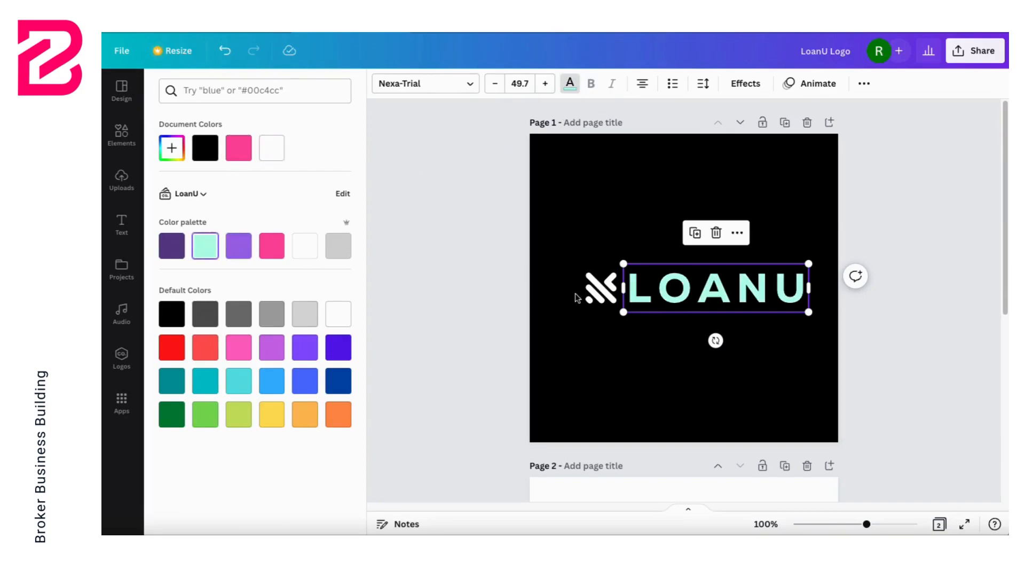
click(599, 289)
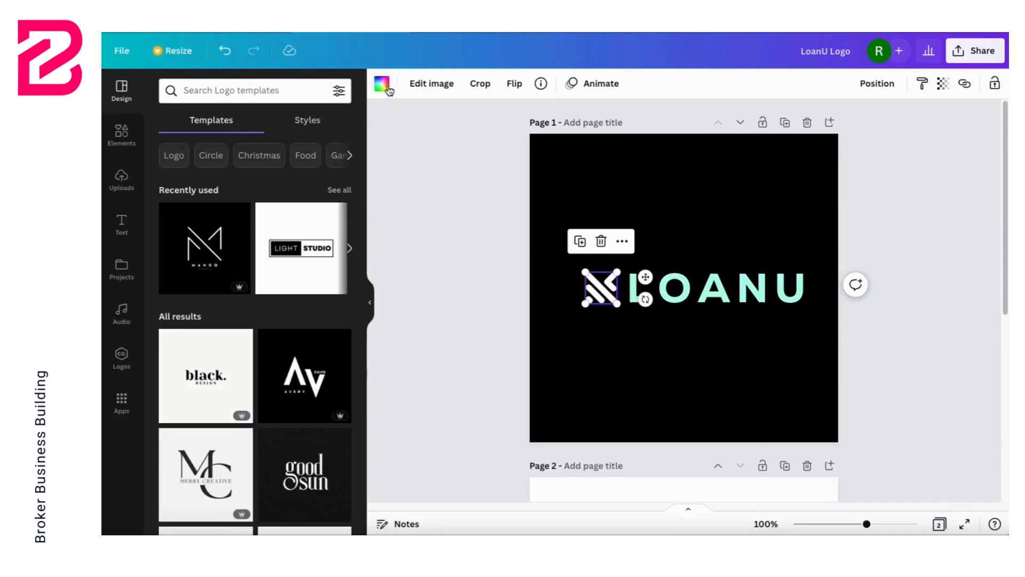
click(388, 88)
click(242, 156)
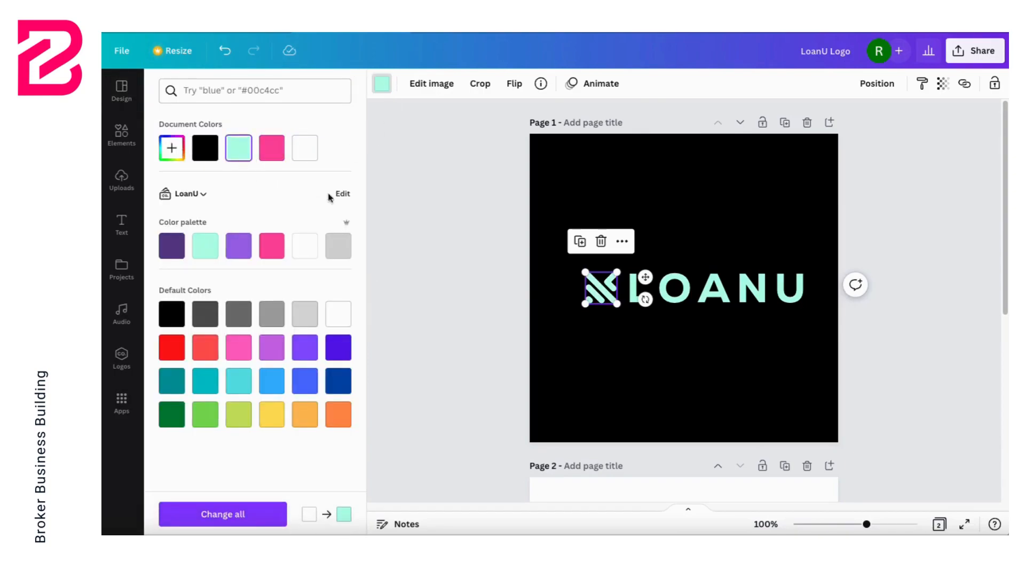
click(452, 265)
click(410, 251)
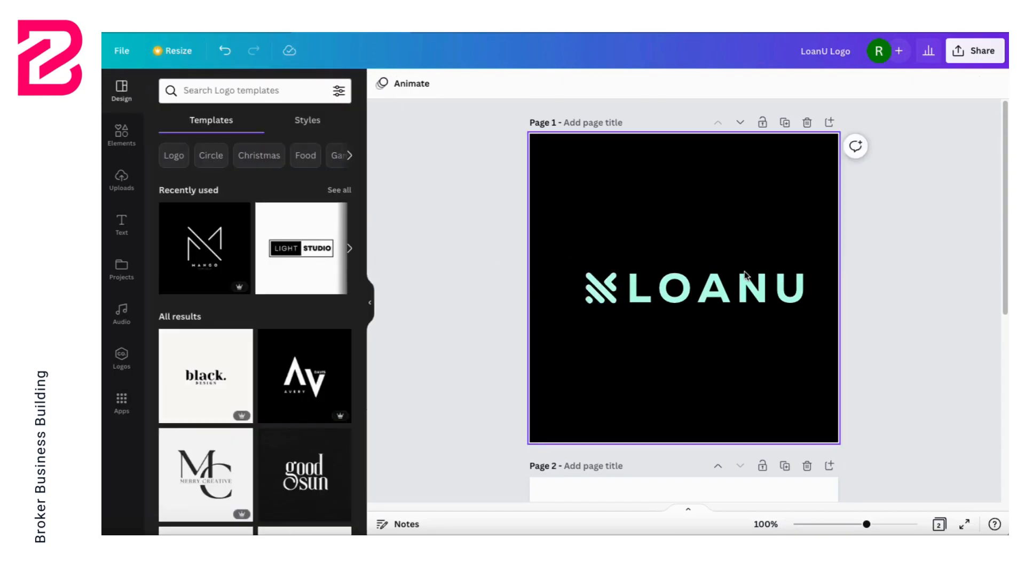
Step: Compare the logos on pages 1 and 2 and add a blank page after page 2
scroll(842, 272, down, 5)
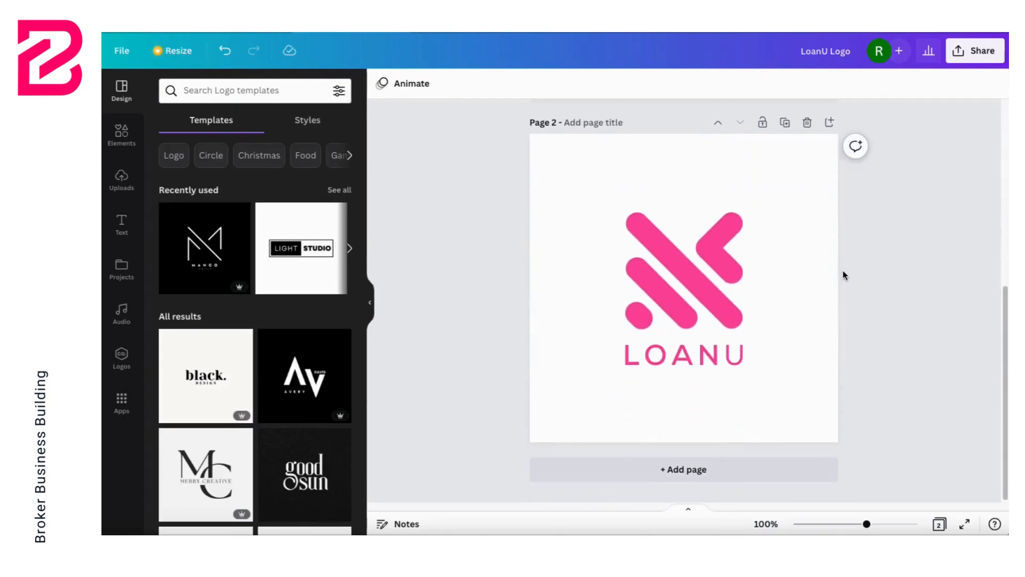
scroll(843, 271, up, 5)
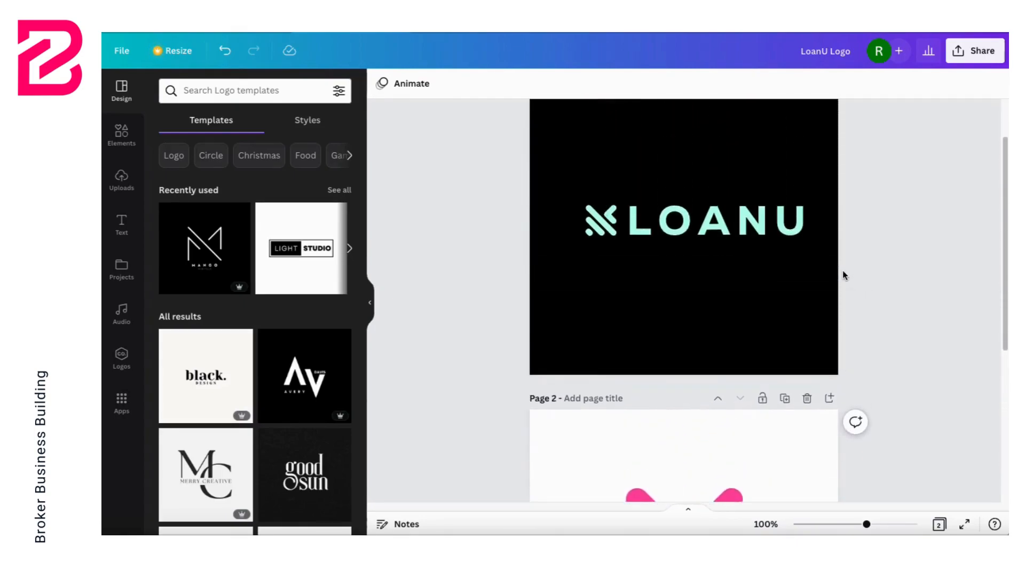
scroll(652, 283, down, 5)
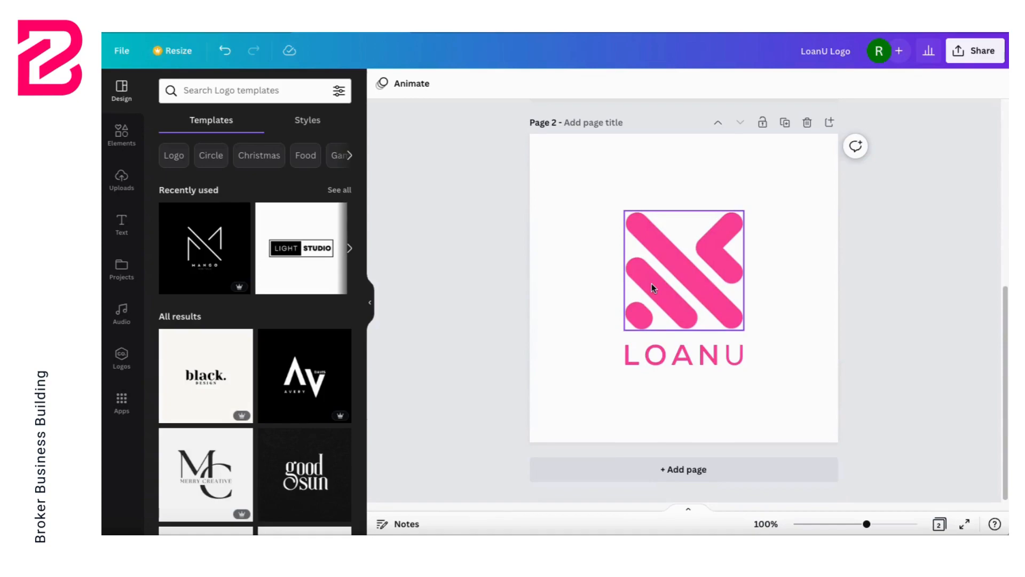
click(697, 475)
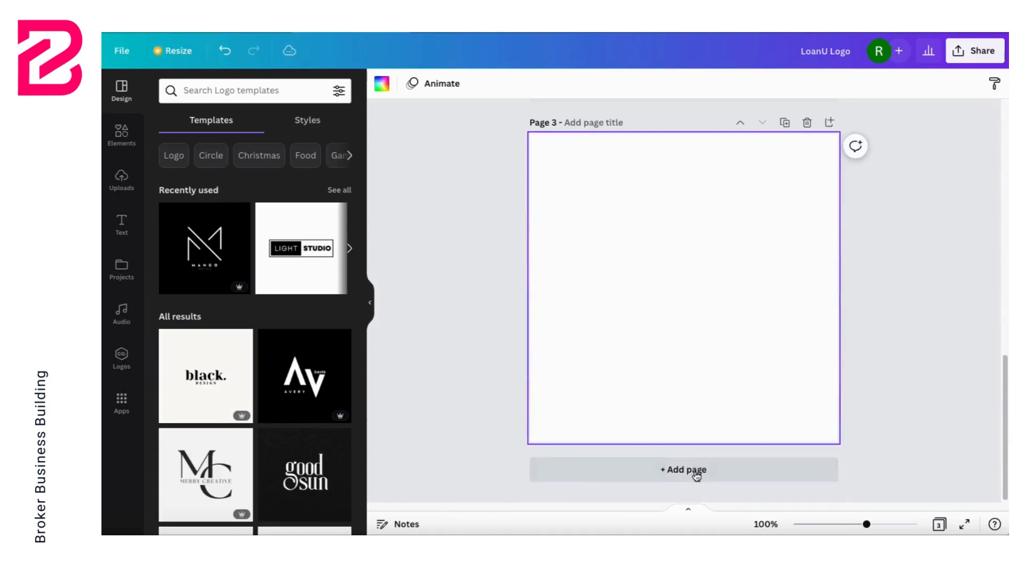
Step: Apply the "black. DESIGN" logo template to page 3 and change its headline text to "loanu."
click(194, 372)
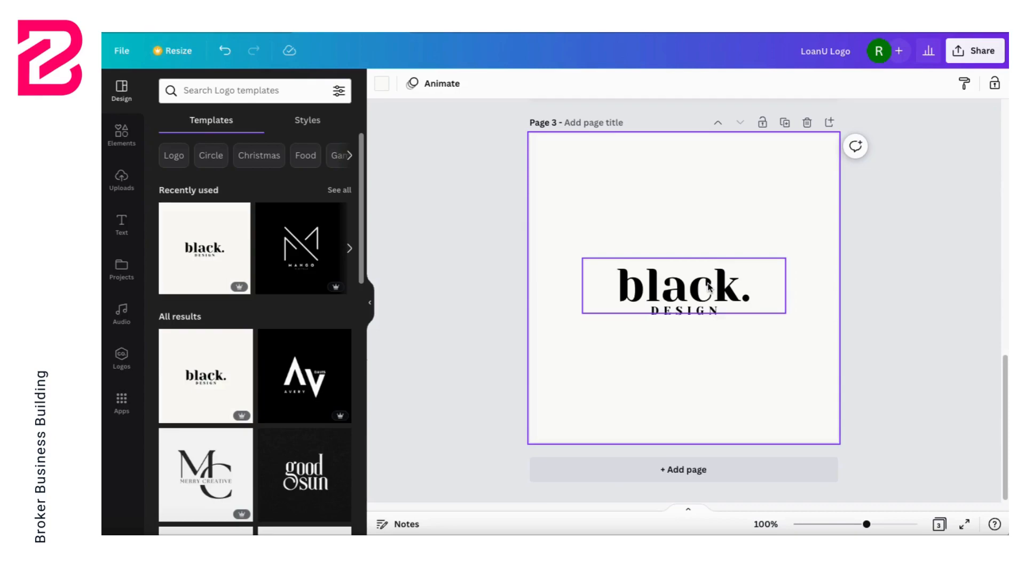
click(732, 285)
click(733, 286)
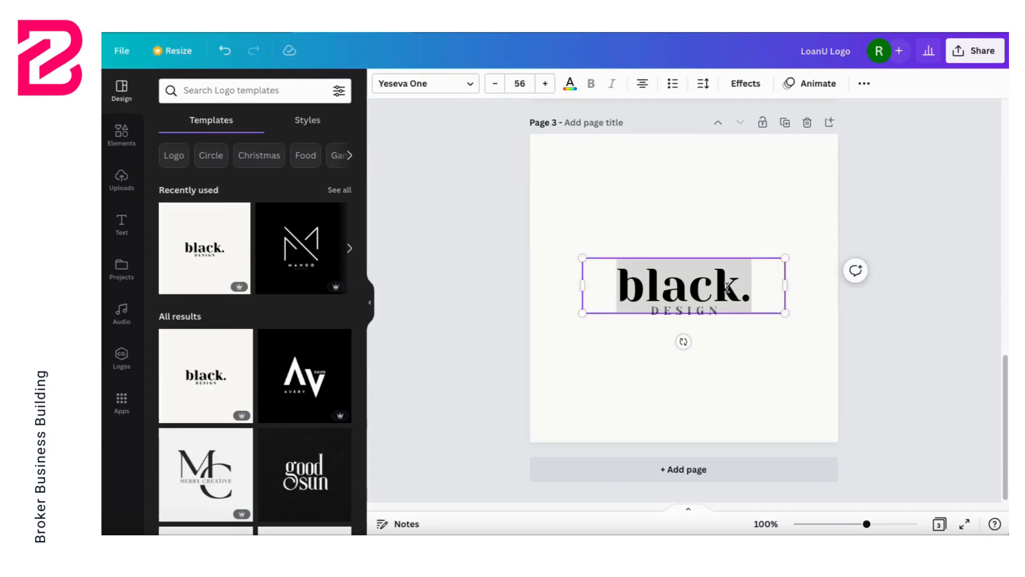
click(736, 288)
key(BackSpace)
key(BackSpace)
key(BackSpace)
key(BackSpace)
key(BackSpace)
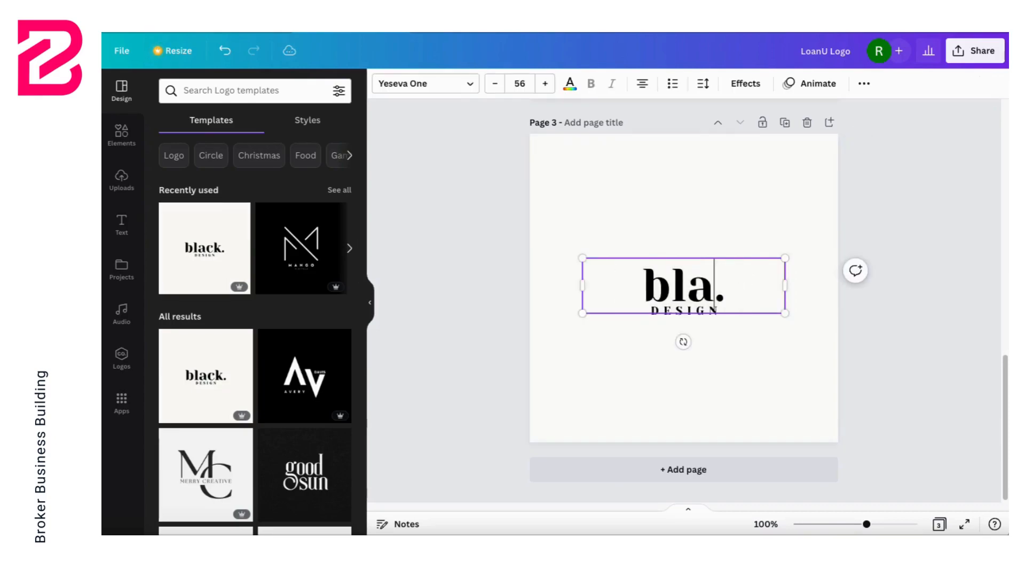
text(loanu)
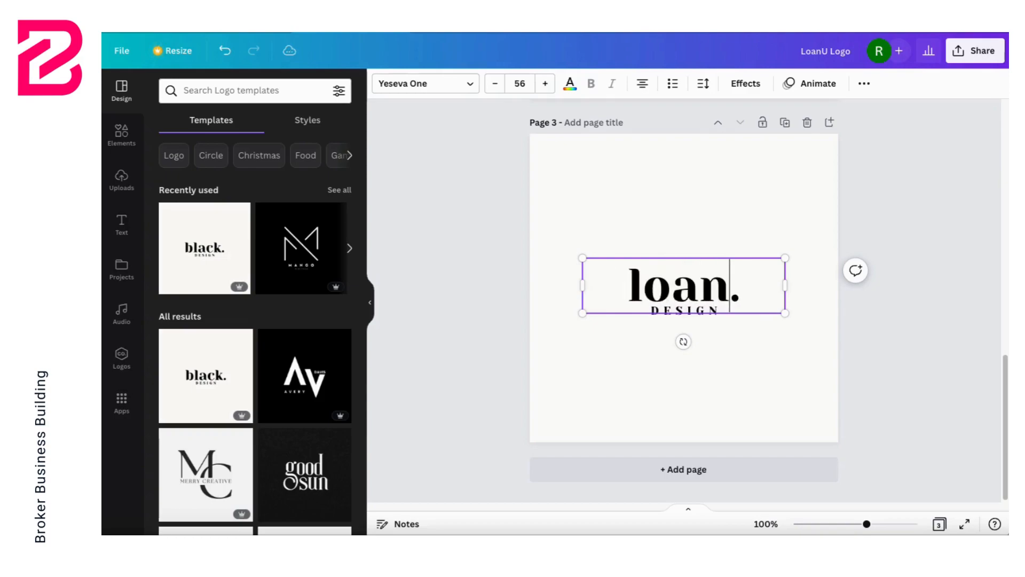
click(522, 270)
Step: Try Nexa and Nexa-Trial Heavy on the "loanu." headline on page 3, then apply Nexa-Trial Regular
click(668, 285)
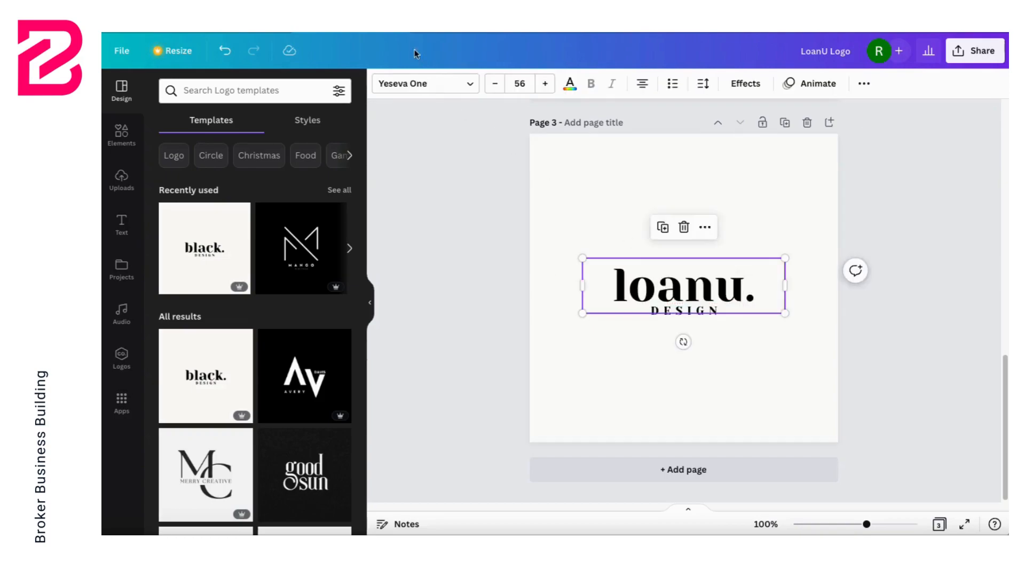
click(424, 84)
click(293, 155)
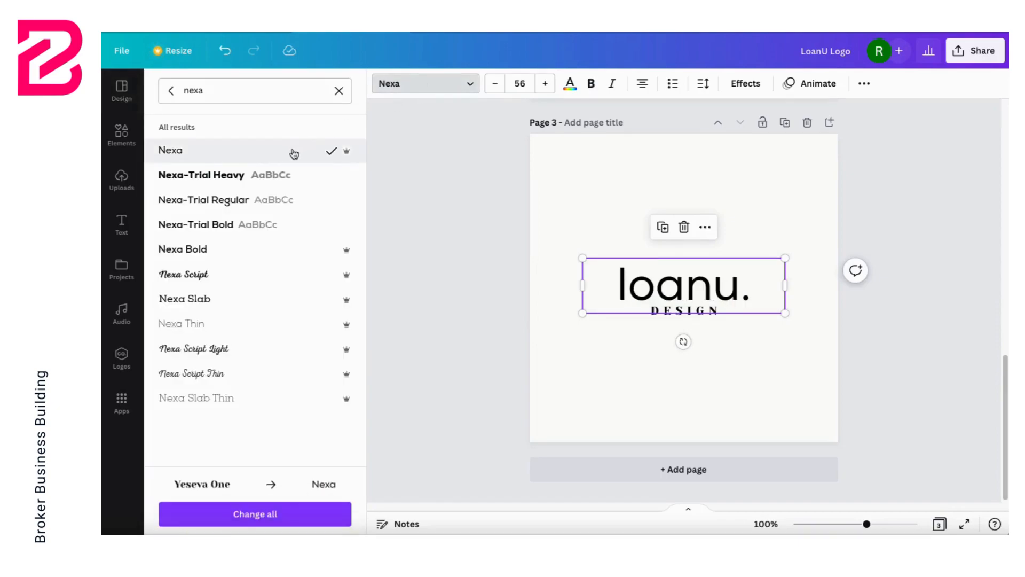
click(278, 175)
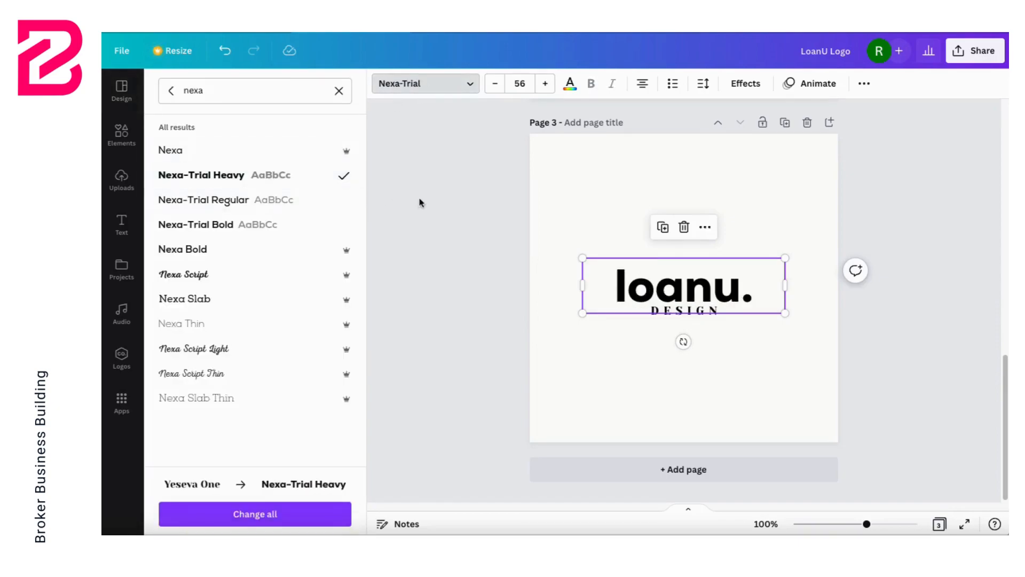
click(202, 203)
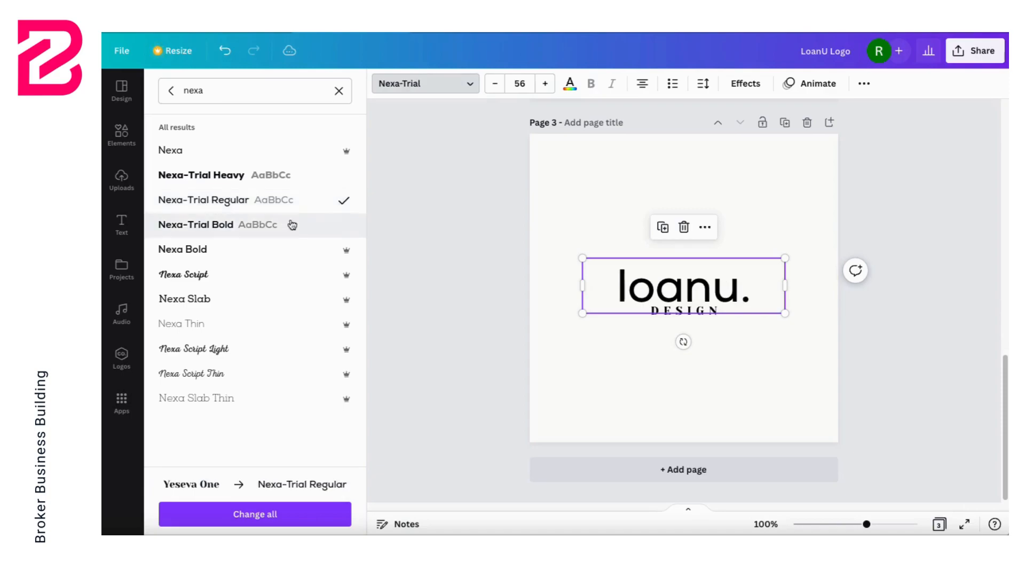
click(482, 315)
click(777, 359)
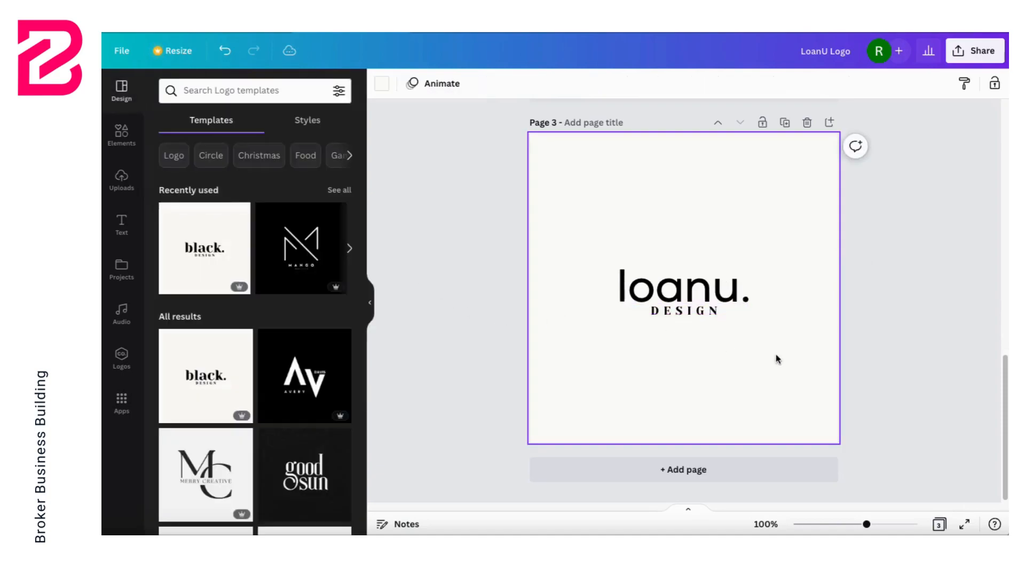
Step: Add page 4 and apply the white version of the Black And White Business Logo template to it
click(760, 475)
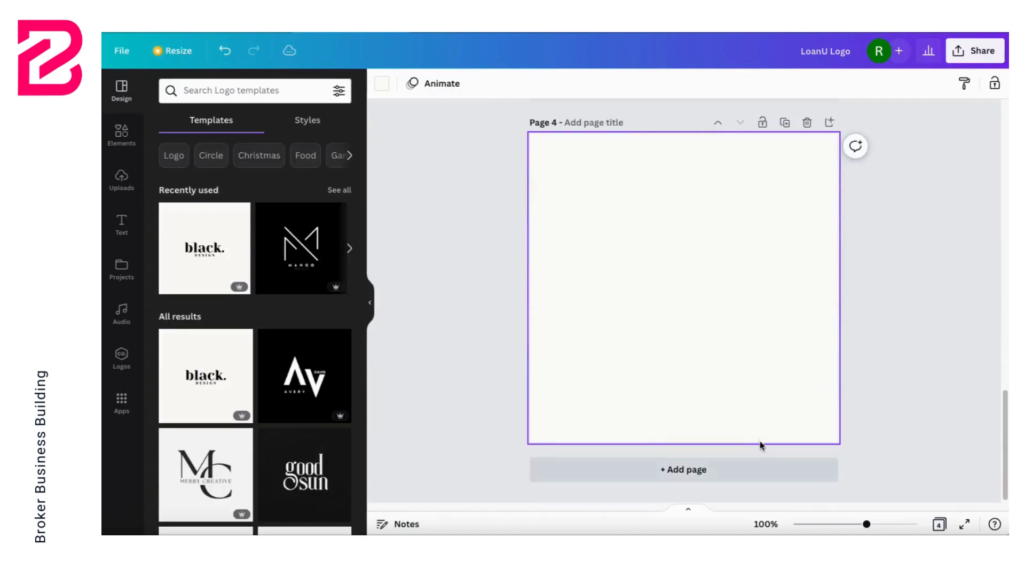
click(302, 383)
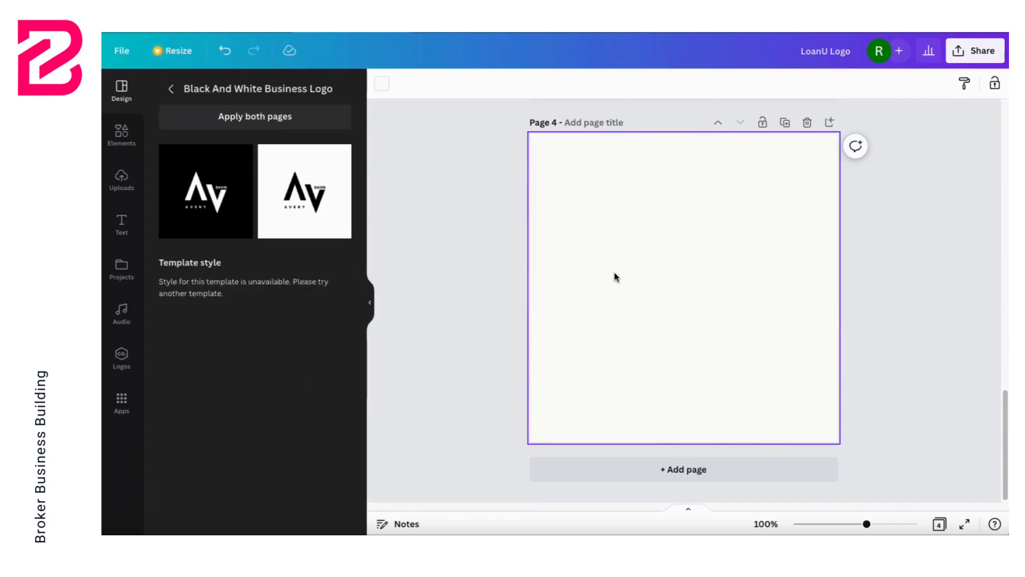
click(304, 191)
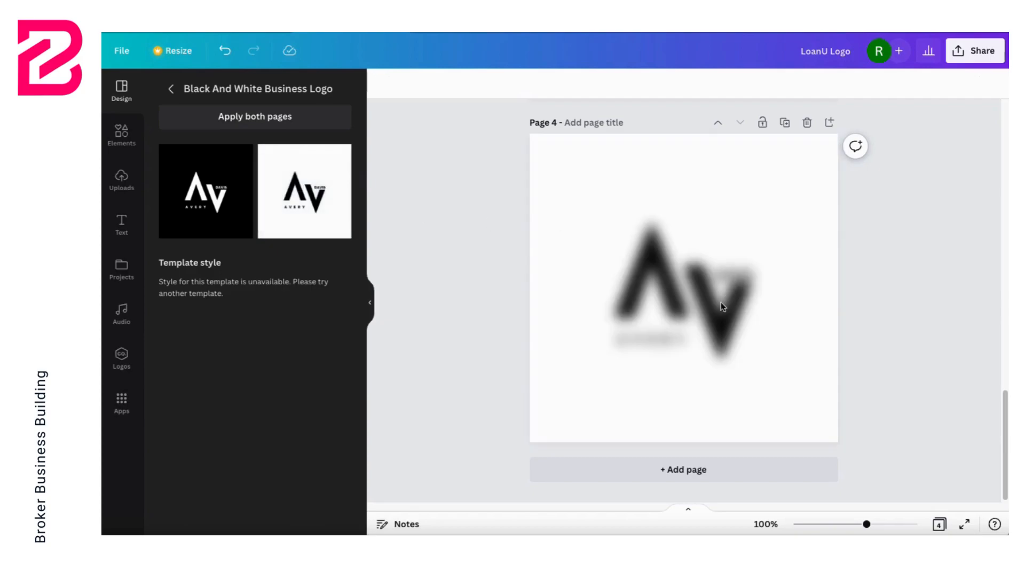
Step: Replace the small text below the A shape with "LOAN" and the text above the V shape with "U" on page 4
click(659, 342)
click(659, 339)
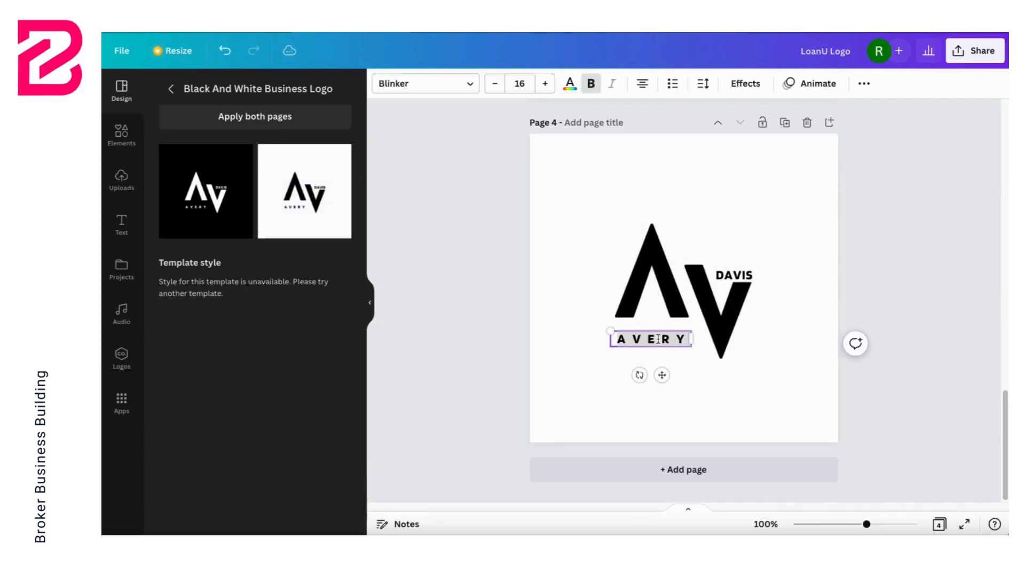
text(LOAN)
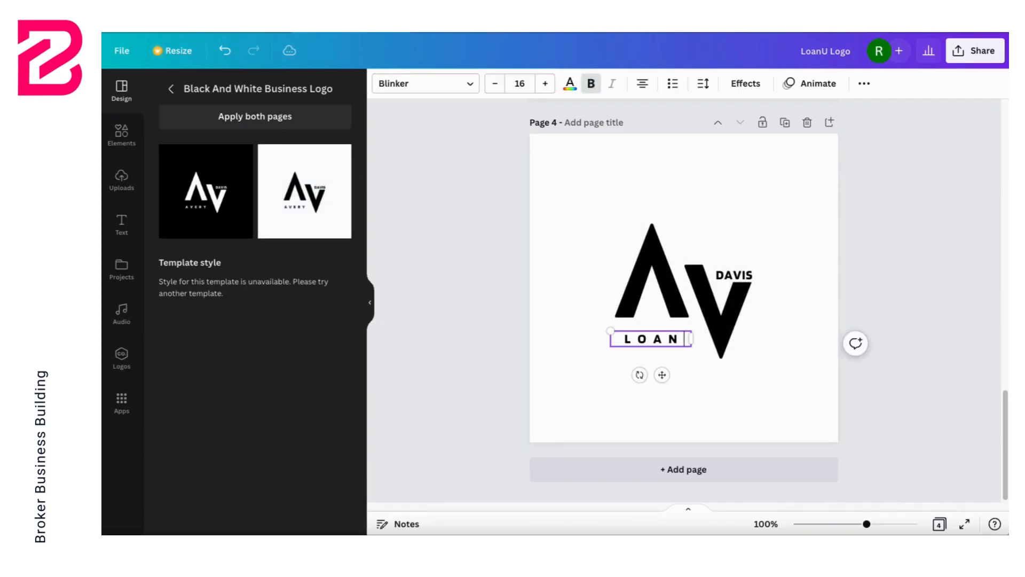
click(740, 273)
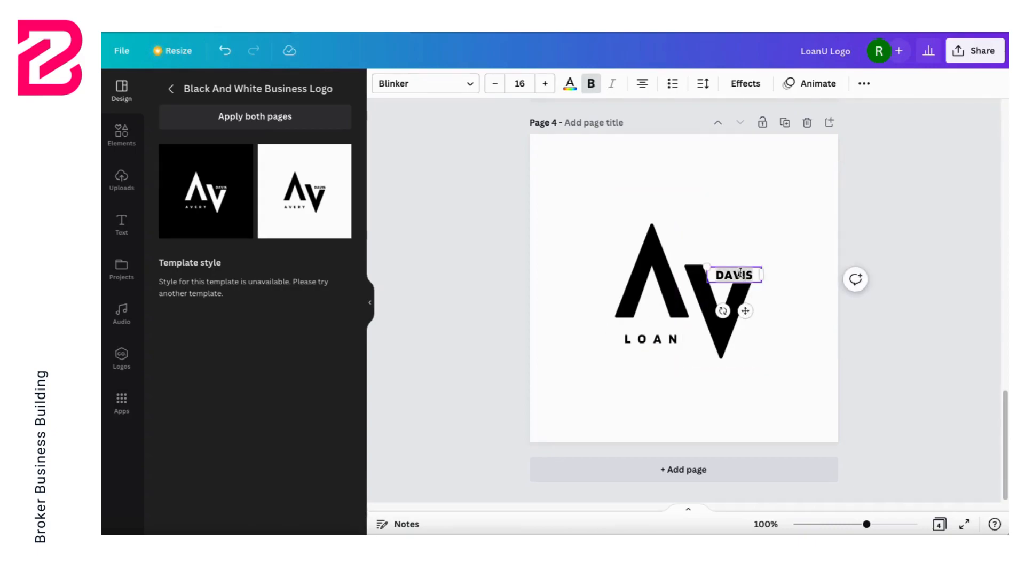
text(U)
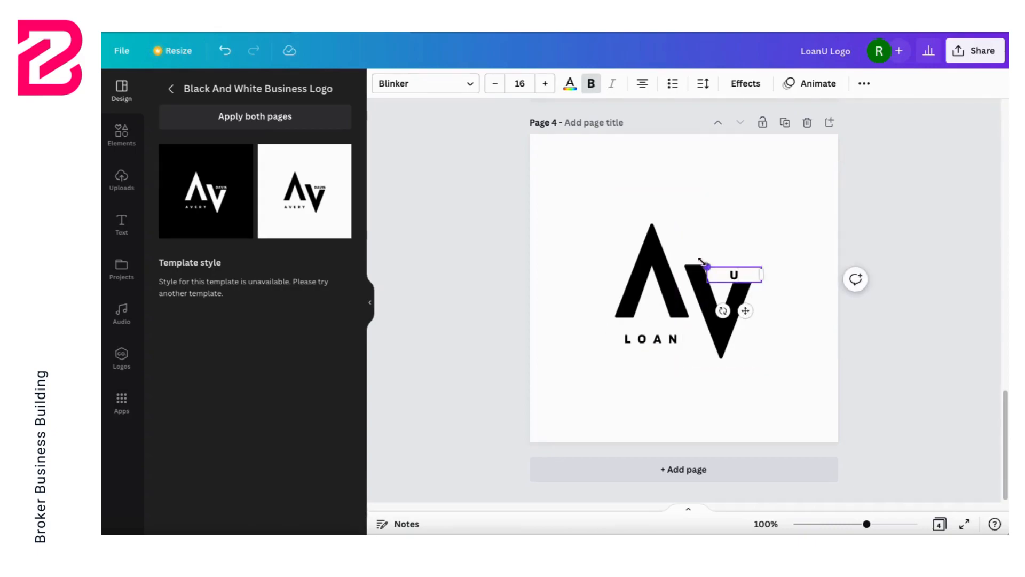
click(720, 194)
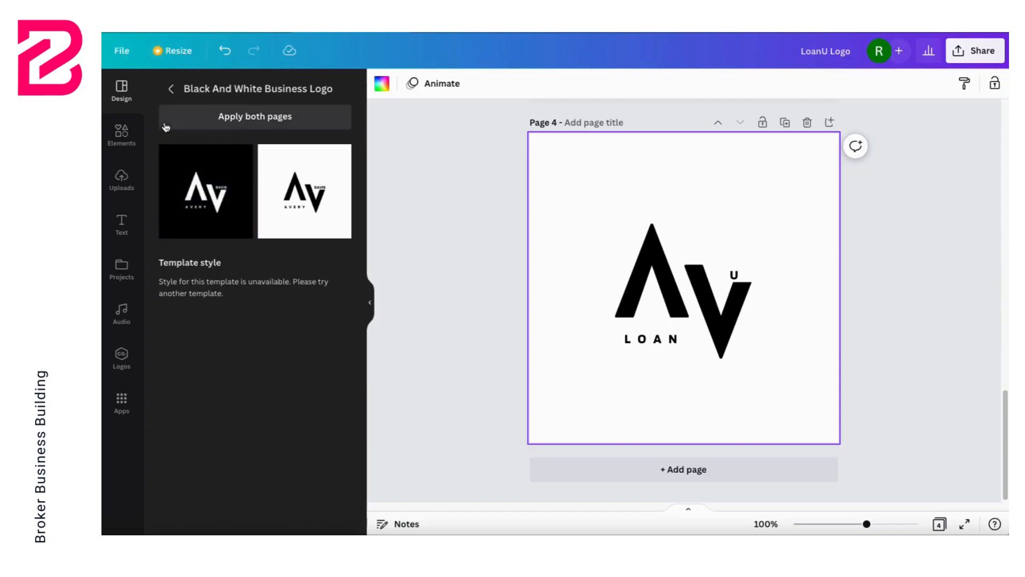
Step: Return to the full list of logo templates and browse further designs for other logo ideas
click(174, 90)
scroll(237, 339, down, 10)
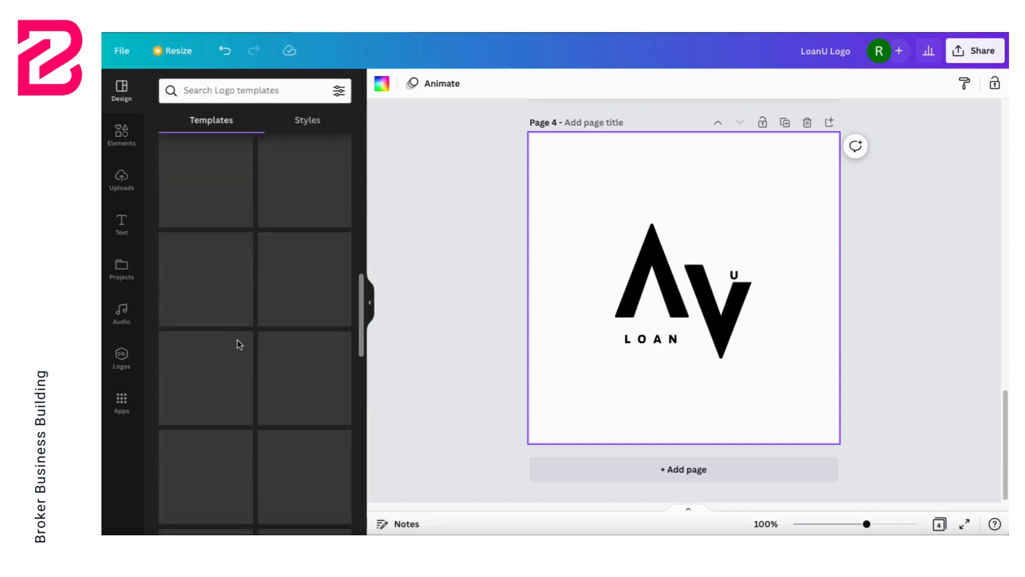
scroll(270, 336, down, 5)
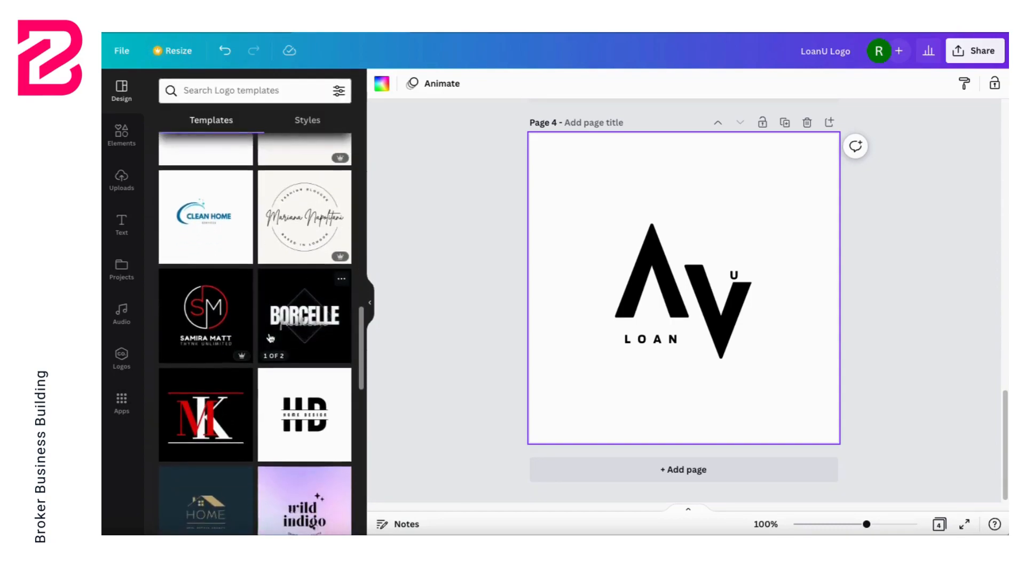
scroll(272, 335, down, 5)
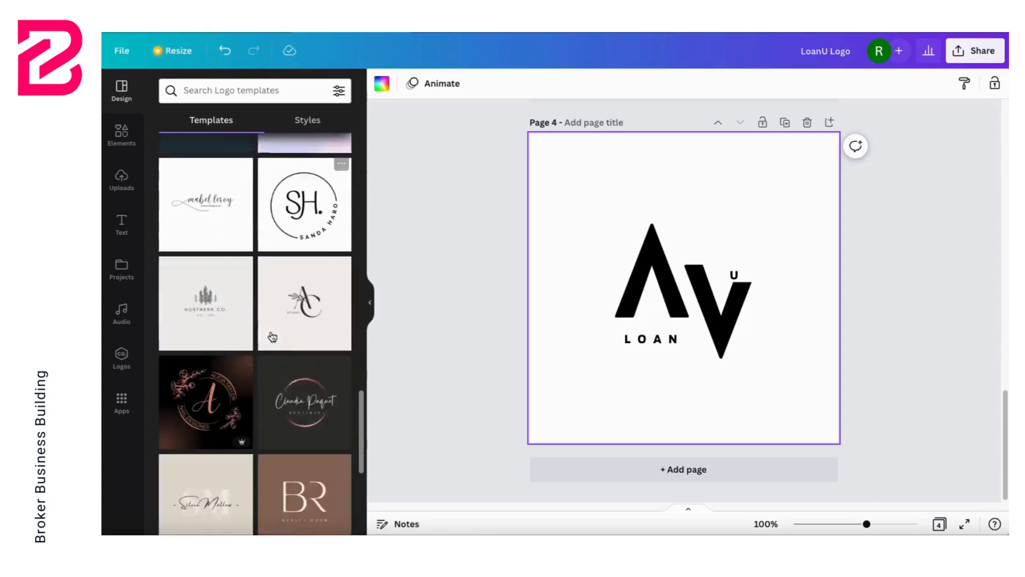
scroll(273, 336, down, 5)
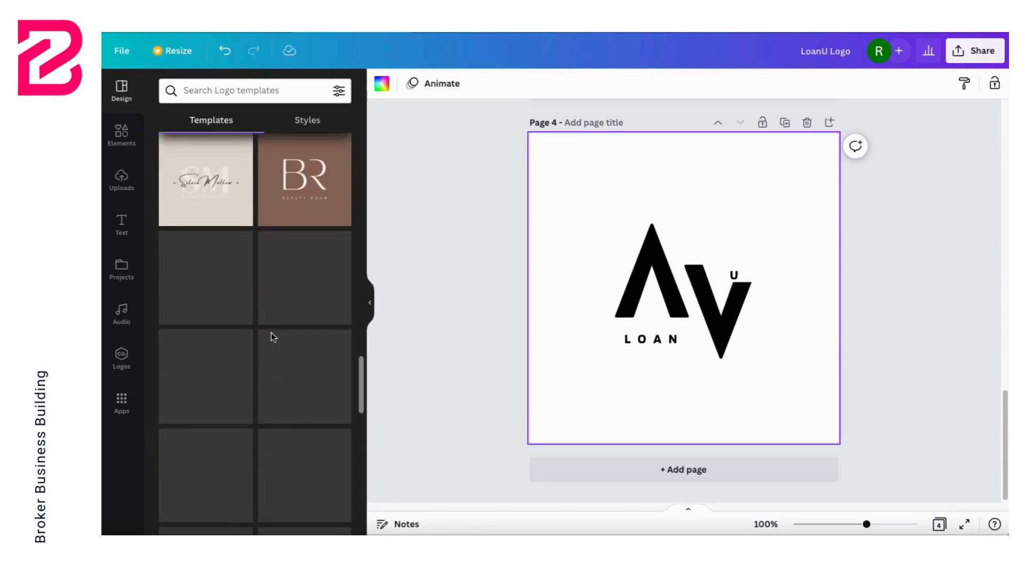
scroll(272, 337, down, 2)
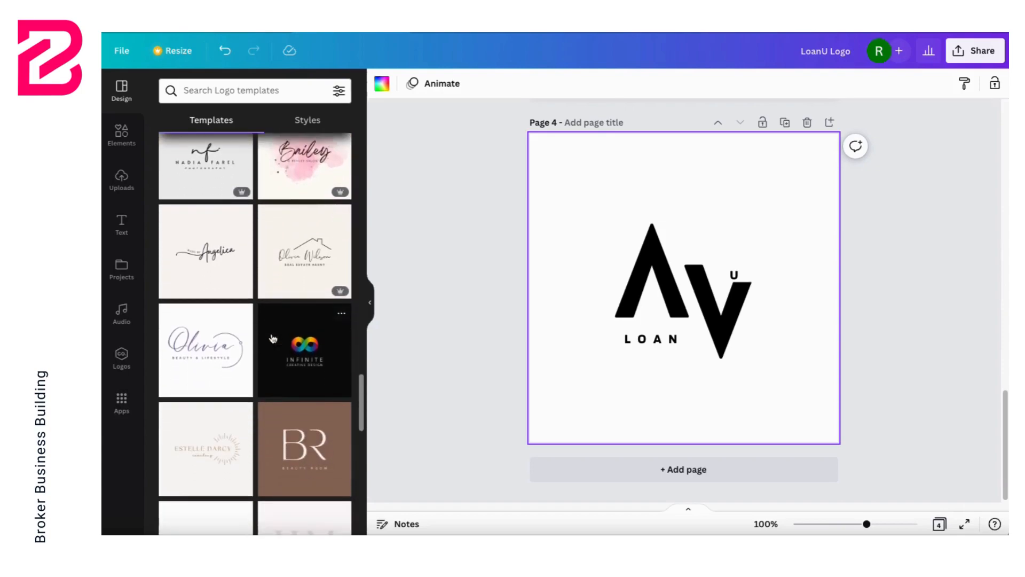
scroll(272, 338, down, 4)
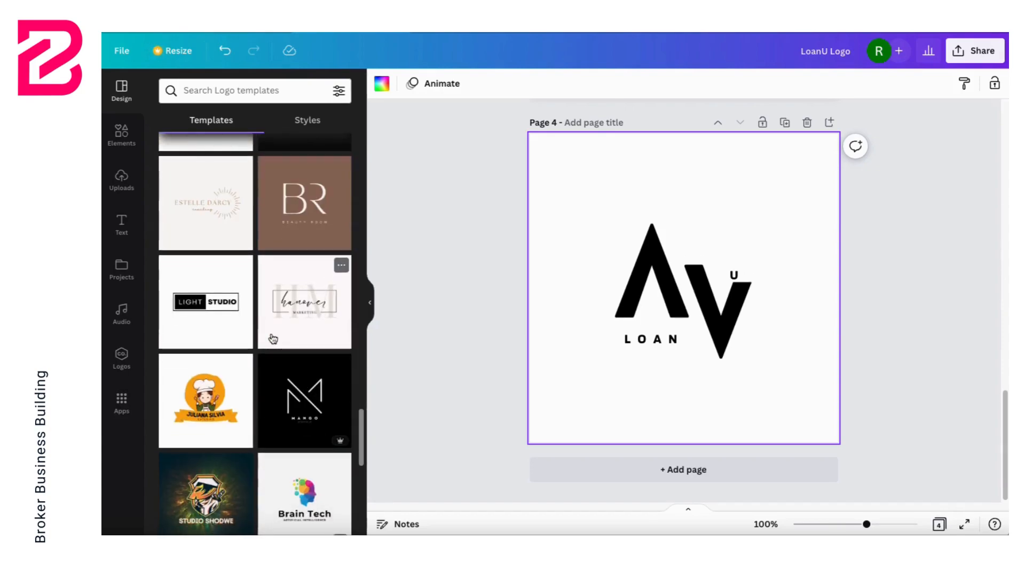